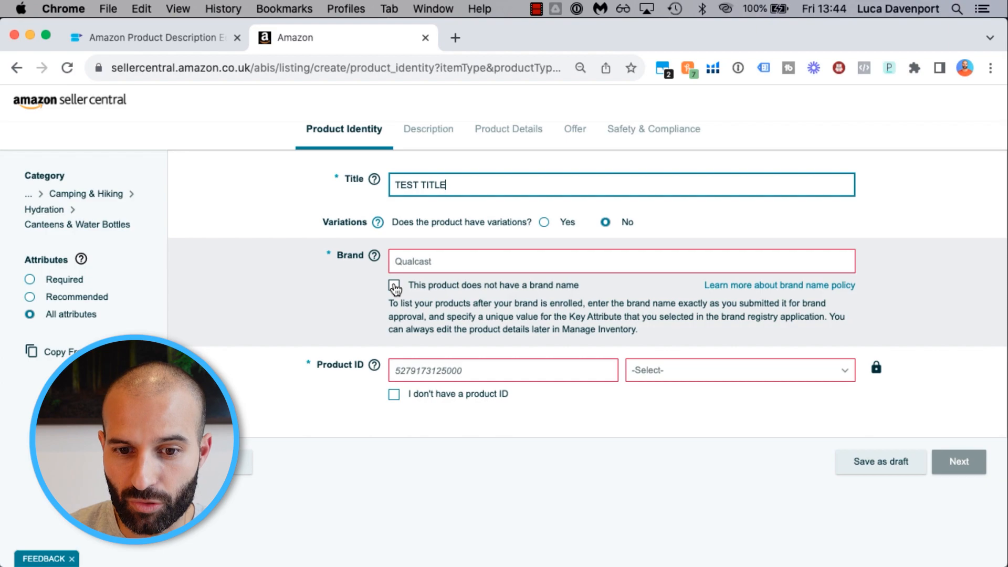
# Mark the product as having no brand name and no product ID, and continue to the listing's description section
pyautogui.click(394, 286)
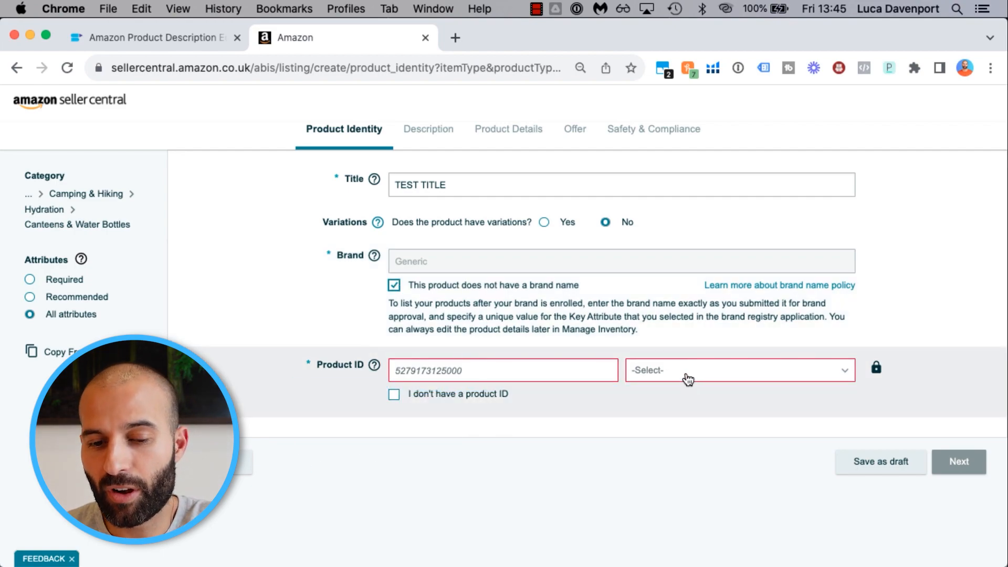
pyautogui.click(688, 379)
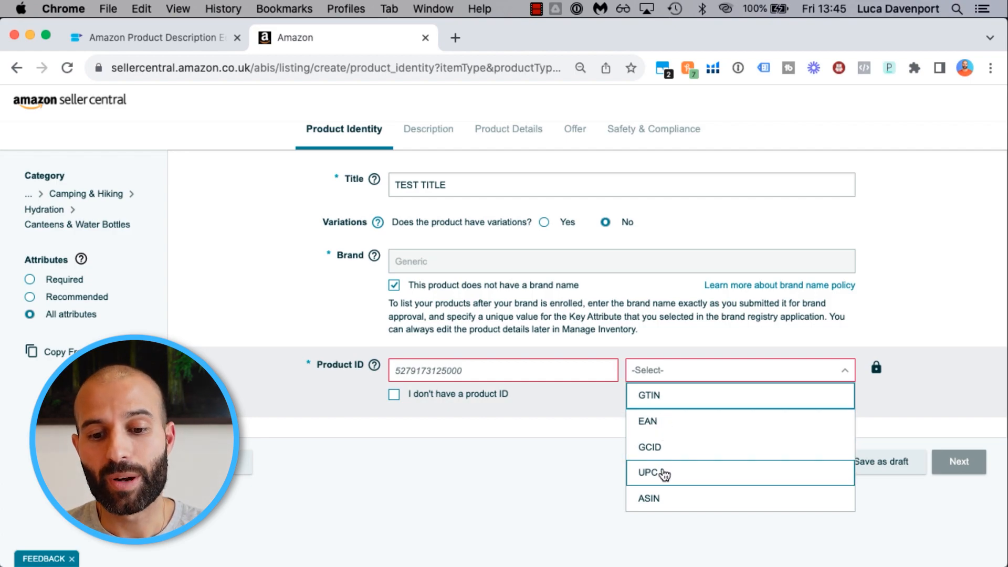
pyautogui.click(457, 479)
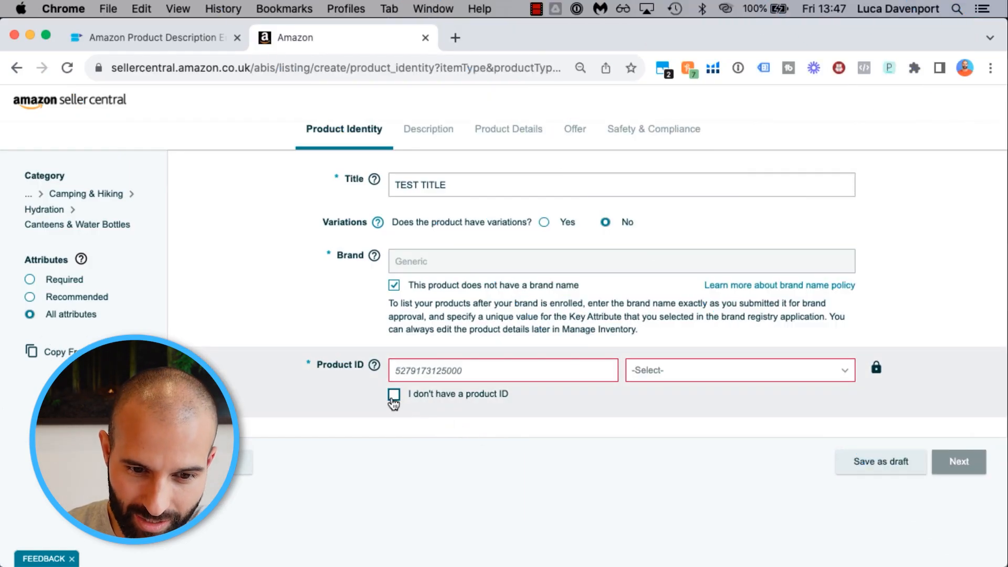
pyautogui.click(393, 396)
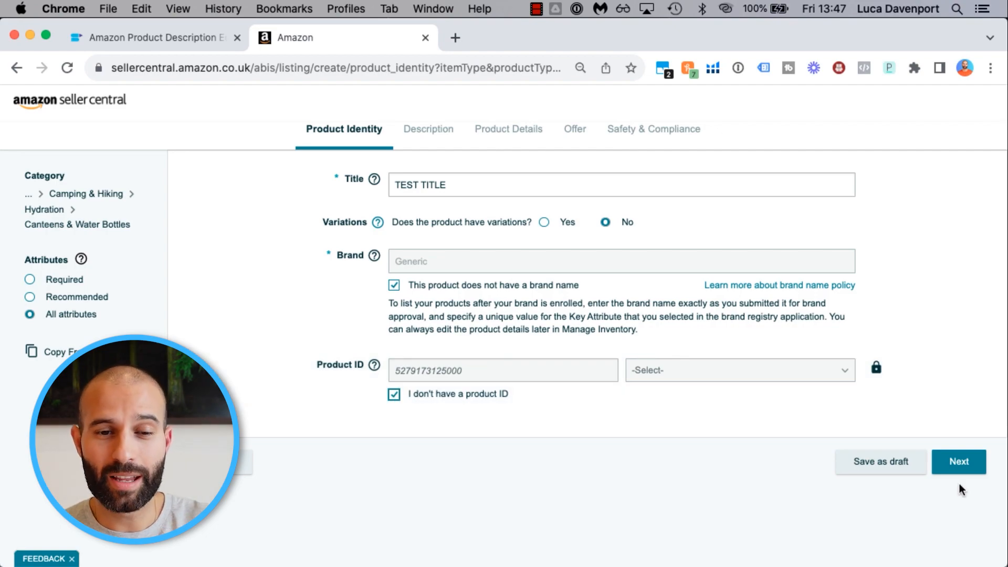
pyautogui.click(962, 460)
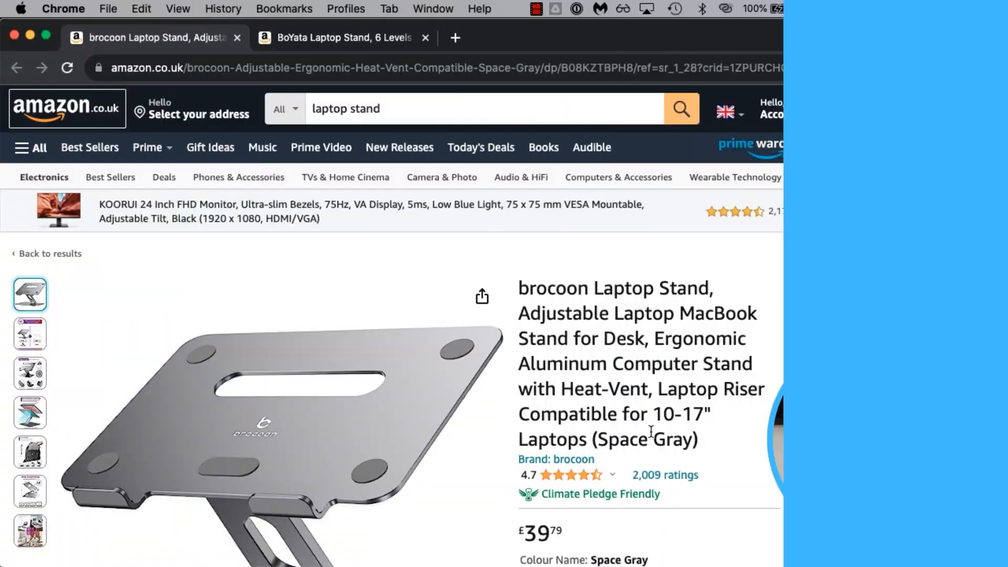
# Examine the plain-text product description on the brocoon laptop stand's Amazon page
pyautogui.scroll(-5, 651, 436)
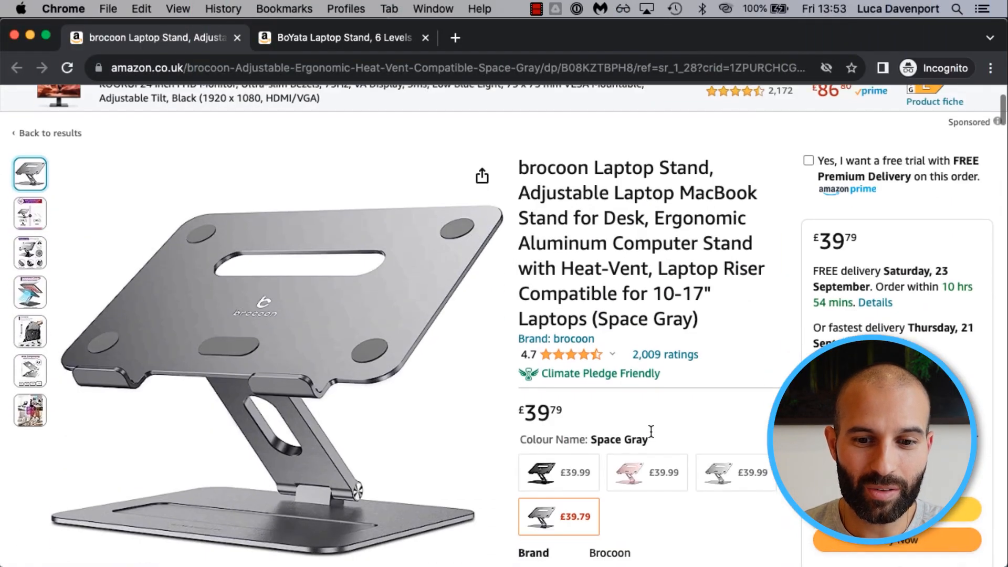
pyautogui.scroll(-20, 650, 436)
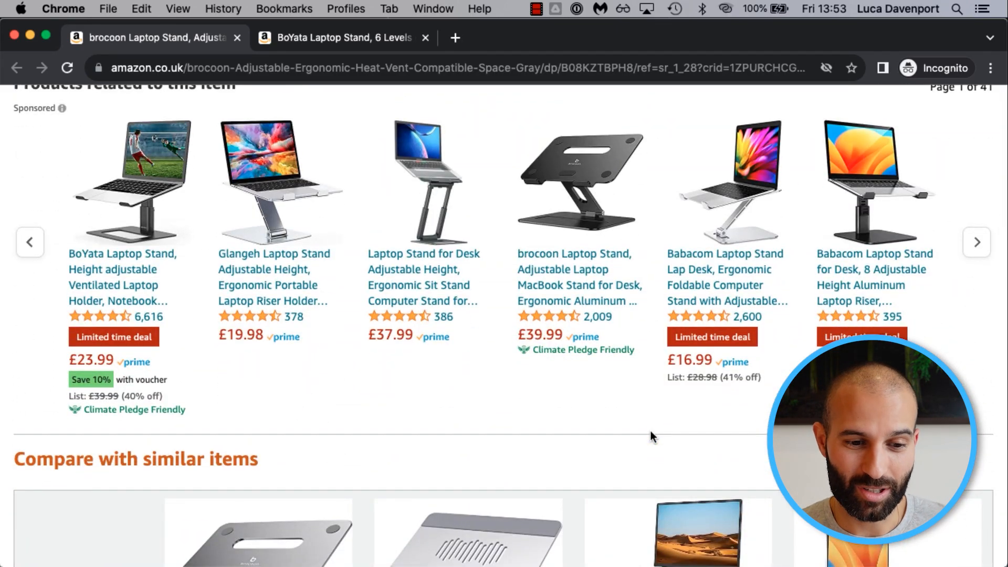
pyautogui.scroll(-5, 650, 432)
pyautogui.scroll(15, 667, 406)
pyautogui.scroll(-3, 666, 405)
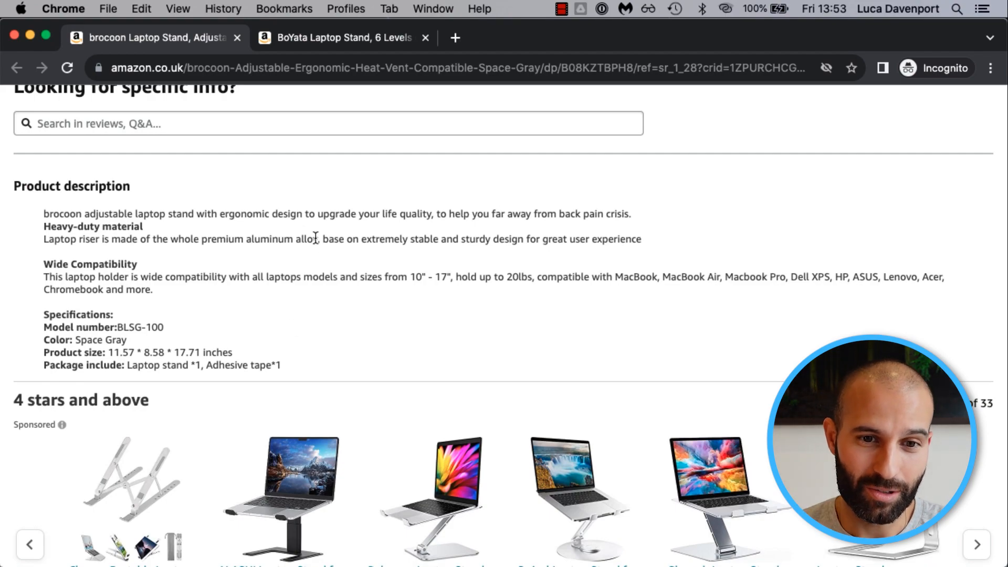
# Examine the image-rich product description on the BoYata laptop stand's Amazon page
pyautogui.click(370, 38)
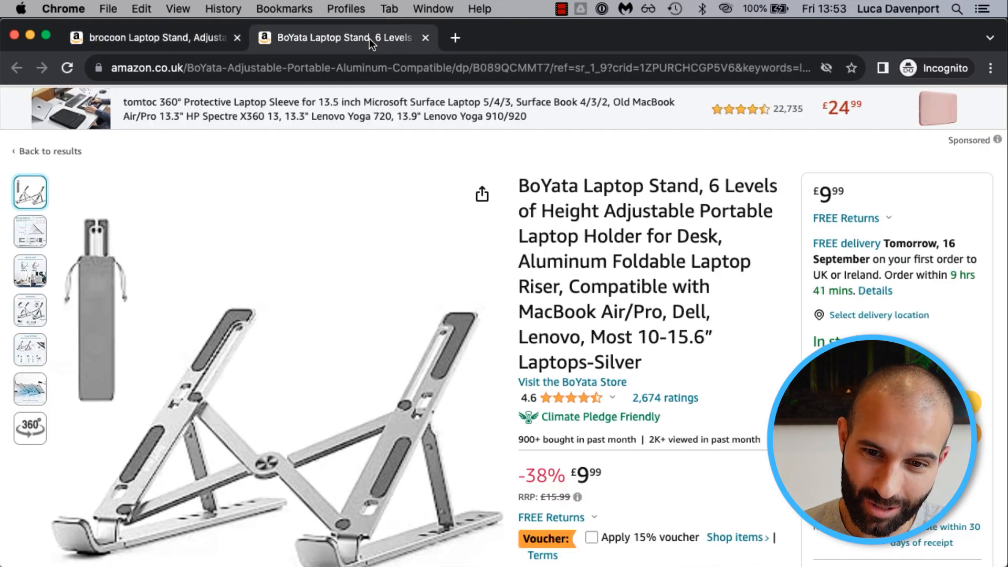
pyautogui.scroll(-15, 554, 264)
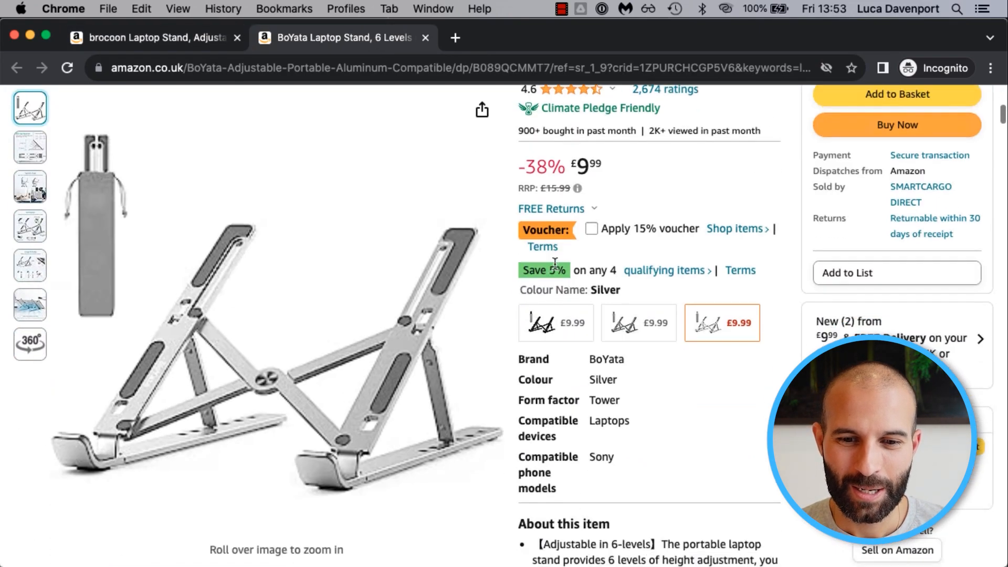
pyautogui.scroll(-20, 555, 264)
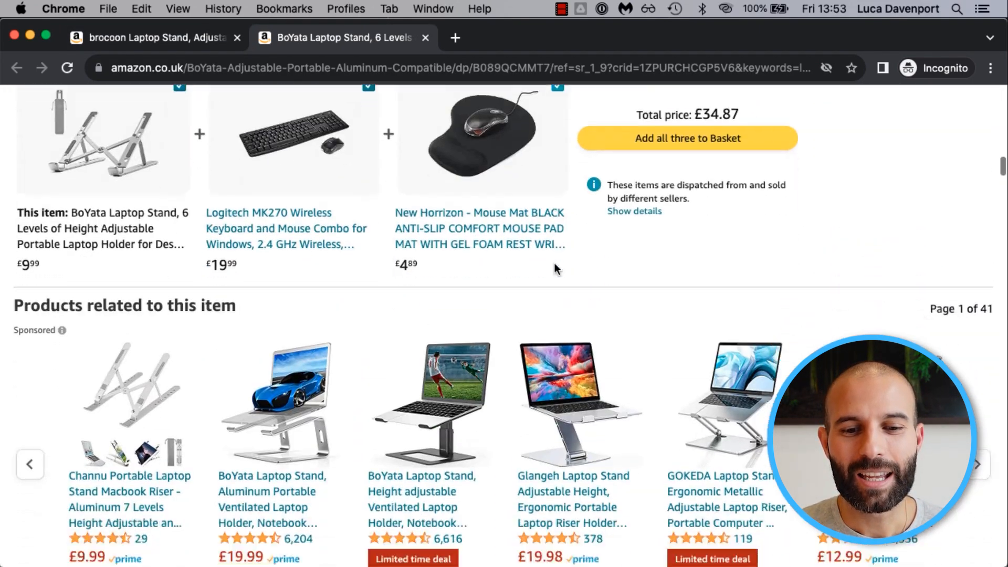
pyautogui.scroll(-3, 552, 299)
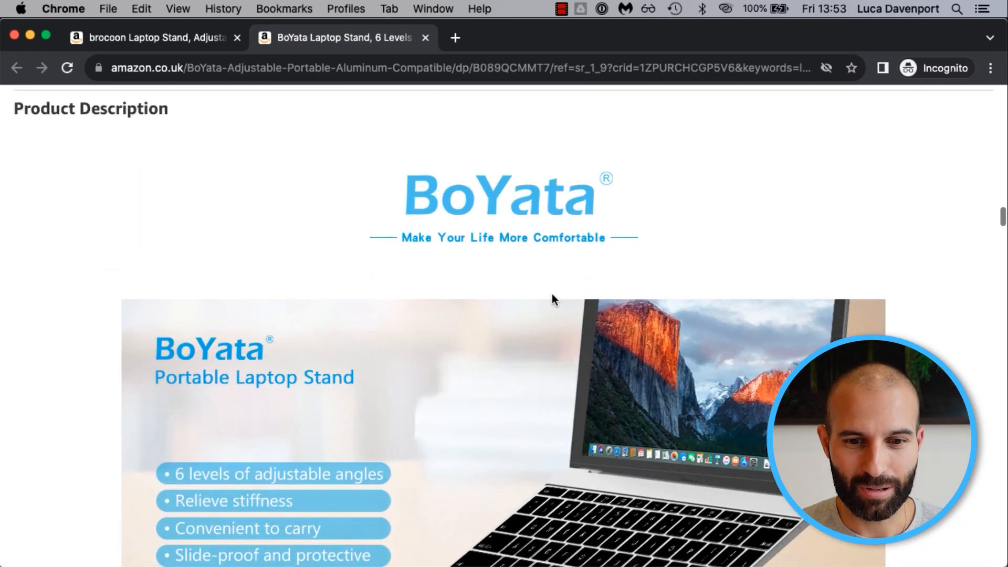
pyautogui.scroll(1, 552, 299)
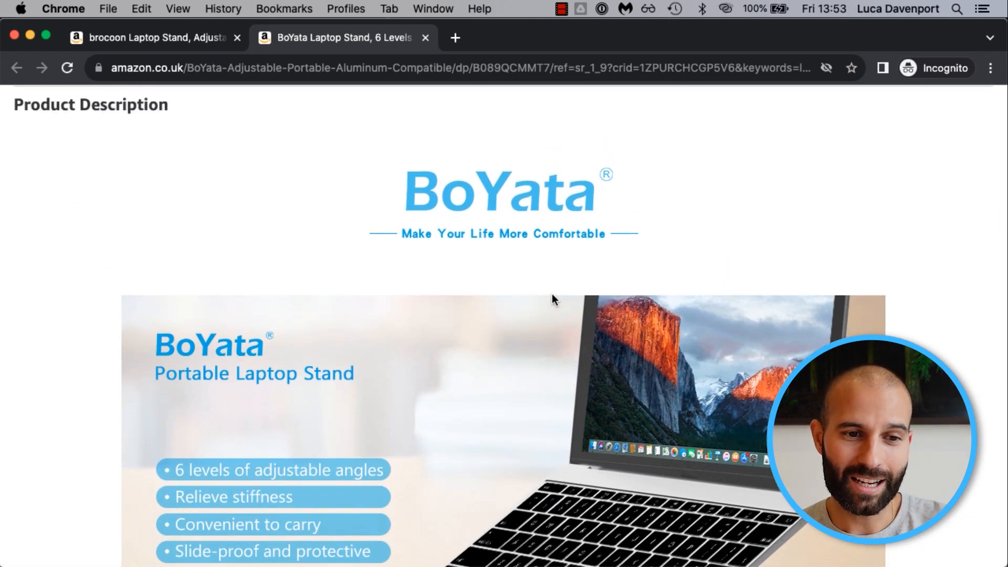
pyautogui.scroll(-2, 553, 298)
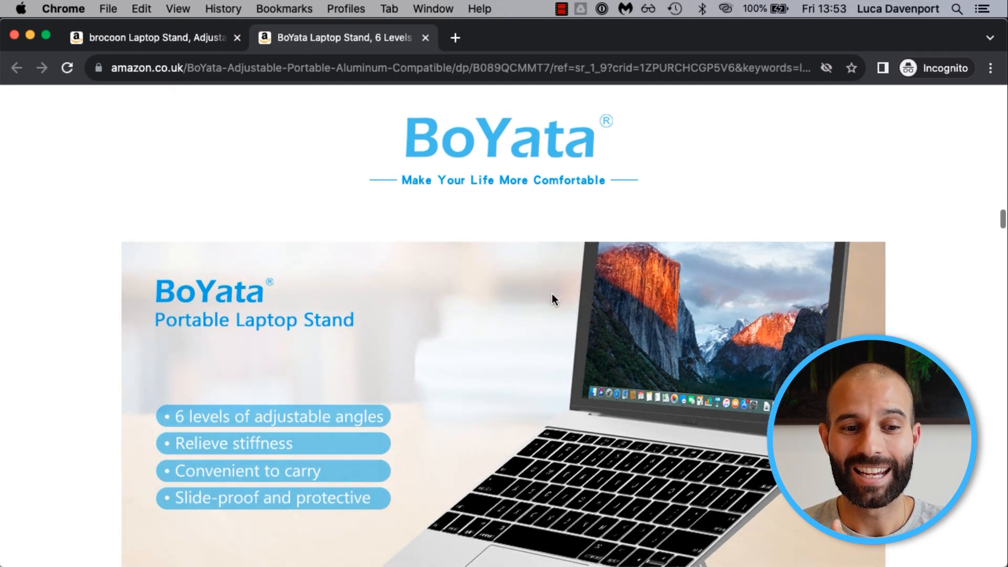
pyautogui.scroll(-4, 552, 295)
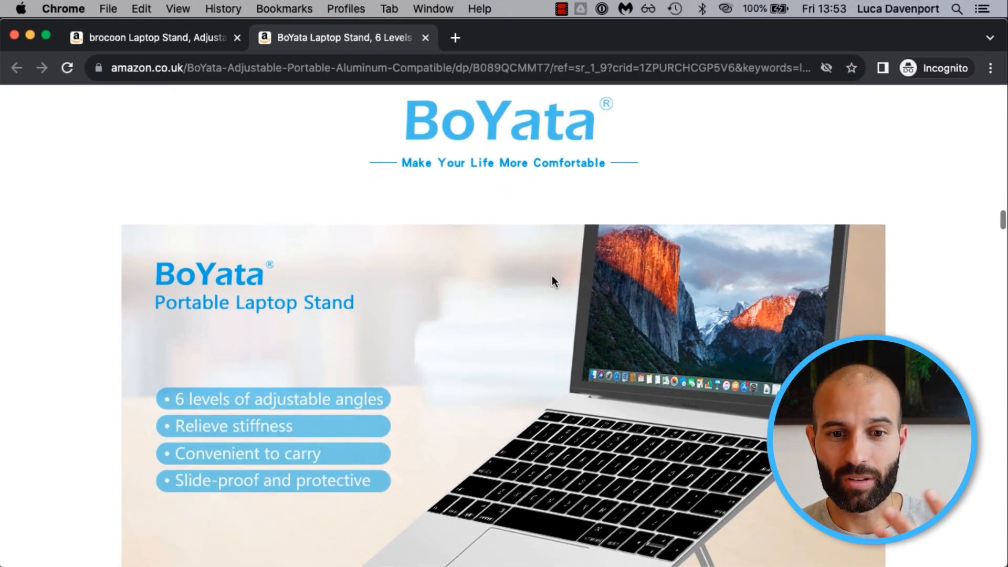
pyautogui.scroll(-20, 552, 276)
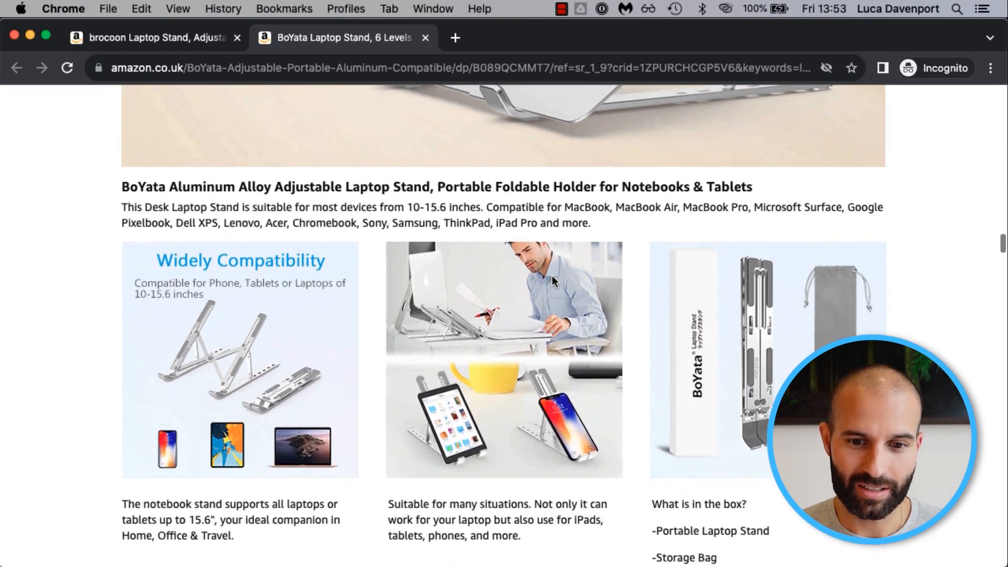
pyautogui.scroll(-7, 552, 278)
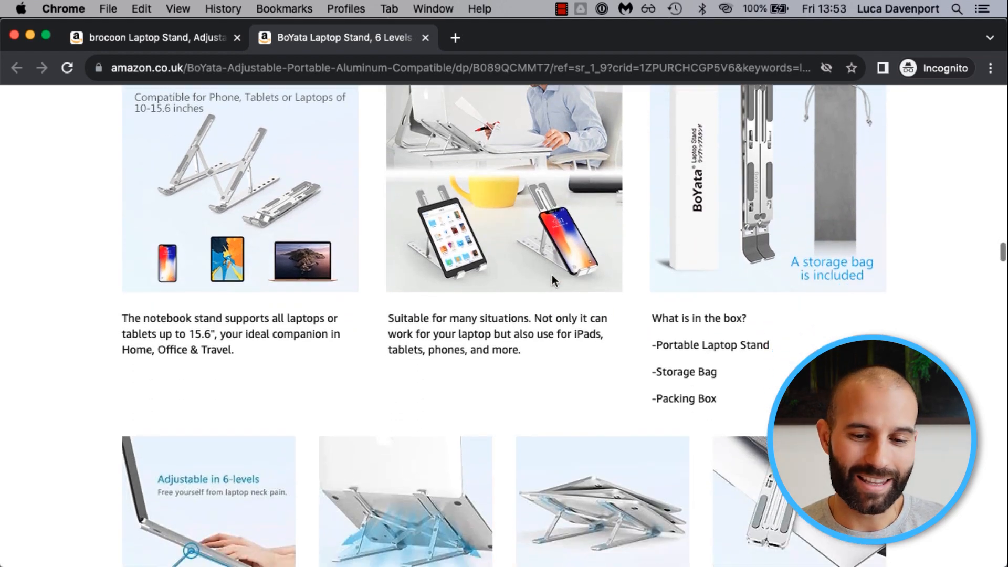
pyautogui.scroll(-3, 552, 281)
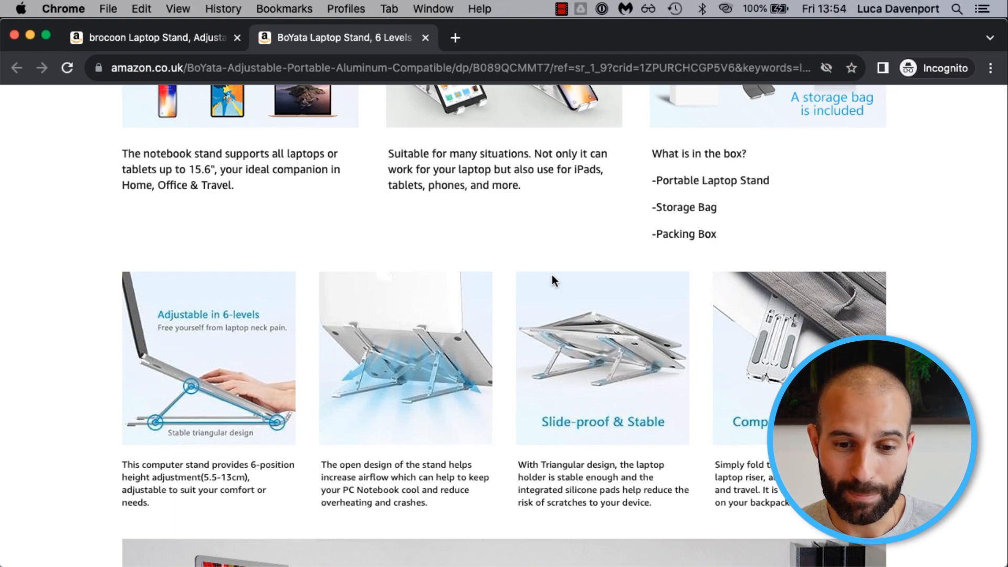
pyautogui.scroll(-14, 552, 275)
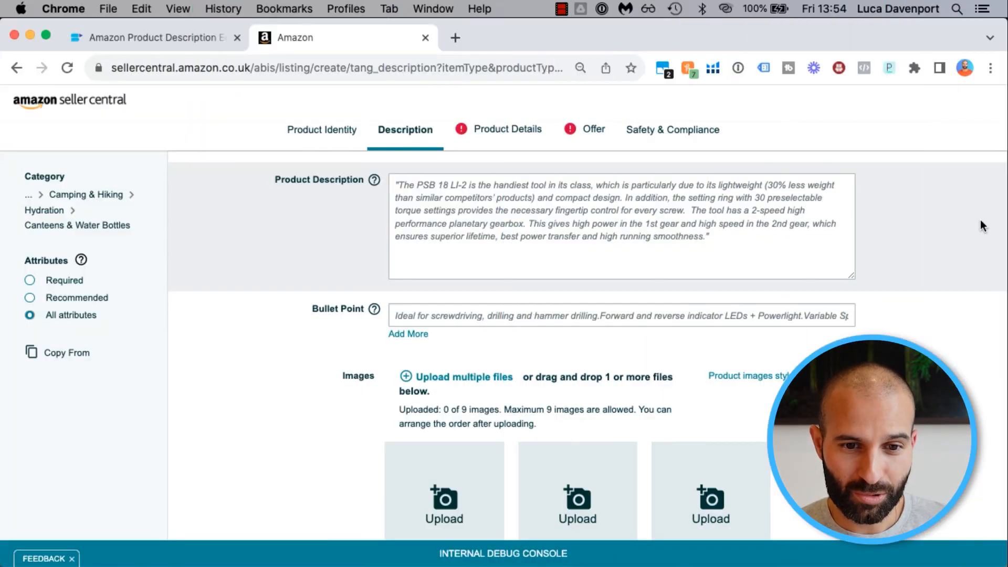
# Enter "test text 123" as the product description in Seller Central and copy that text
pyautogui.click(594, 197)
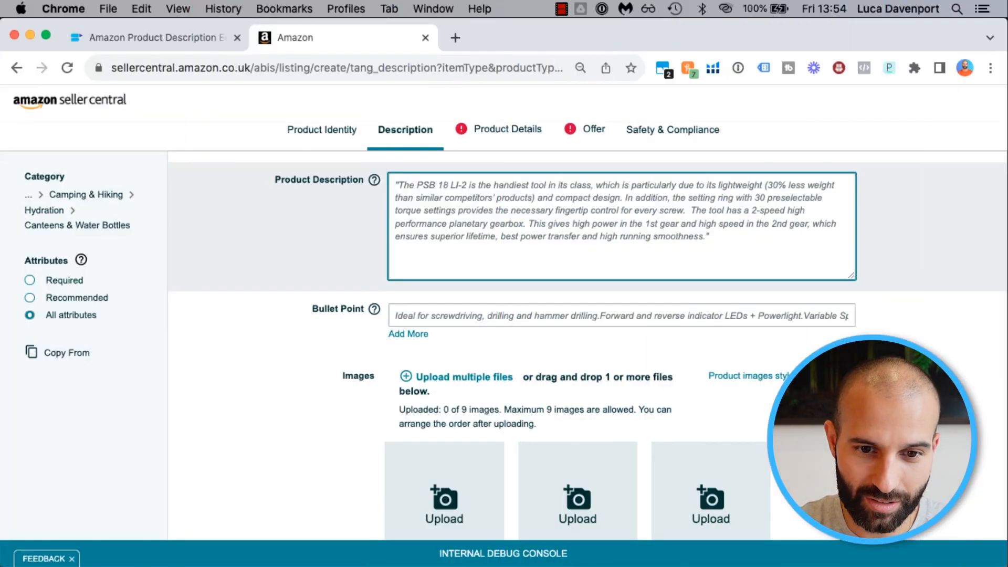
pyautogui.write('test text 123')
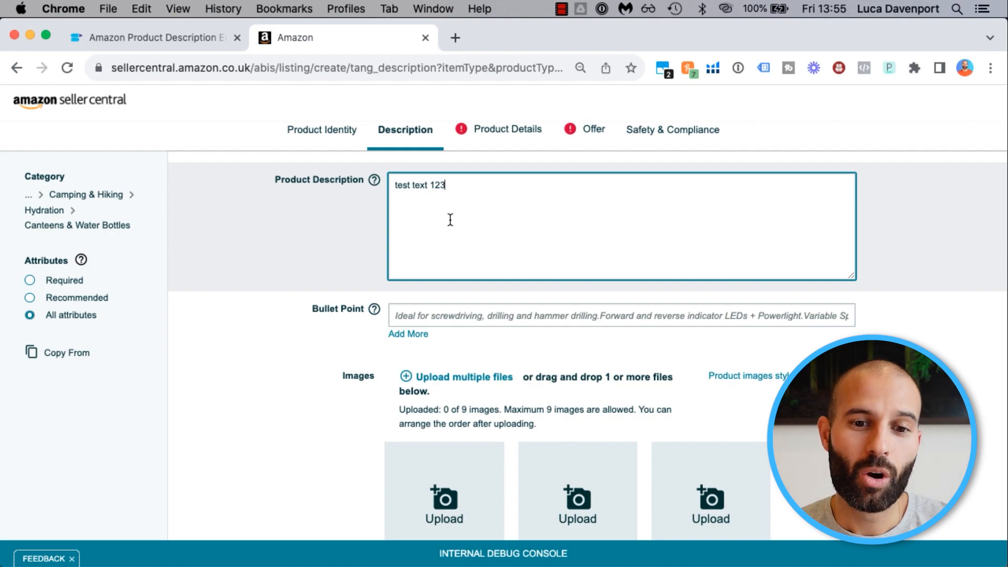
pyautogui.moveTo(450, 181); pyautogui.dragTo(390, 187)
pyautogui.press('super+c')
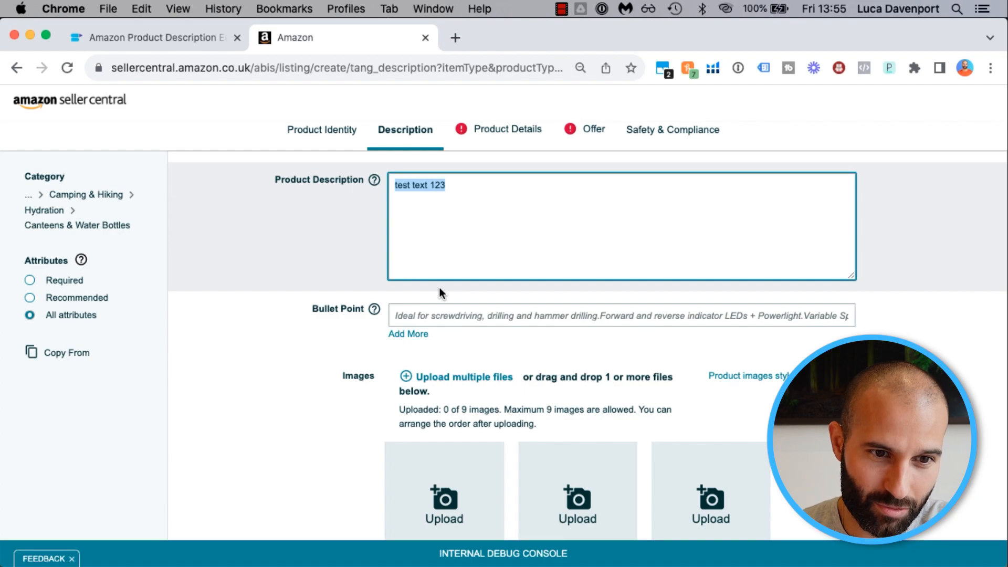
# Switch to SellerApp's product description editor, dismiss the contact form, and paste the copied description into the writing area
pyautogui.click(124, 37)
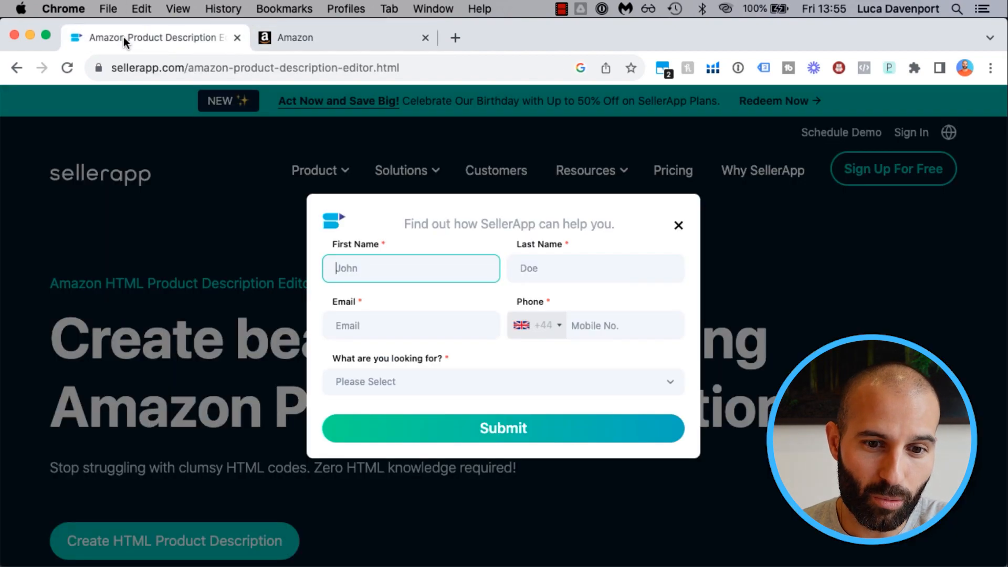
pyautogui.click(679, 226)
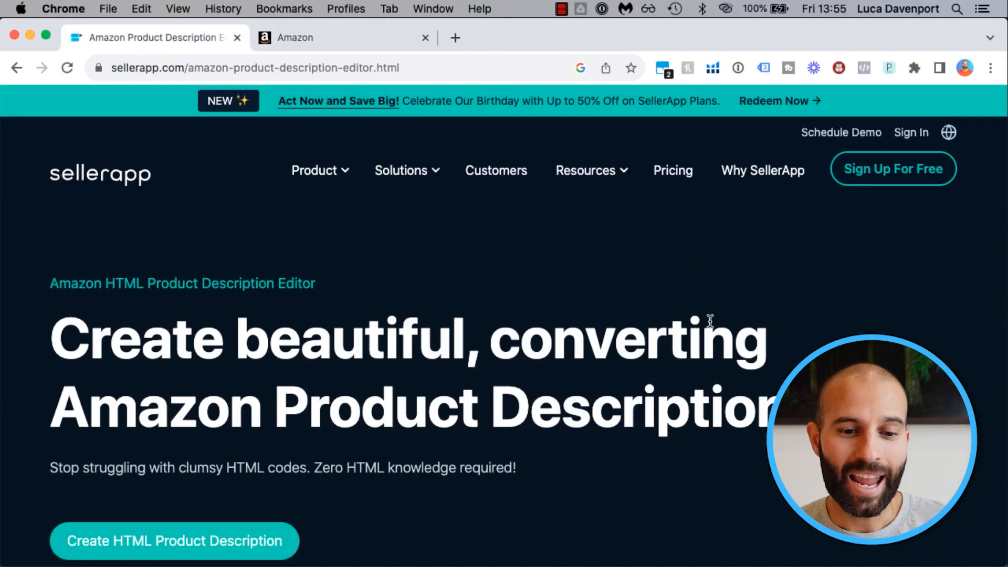
pyautogui.scroll(-15, 709, 320)
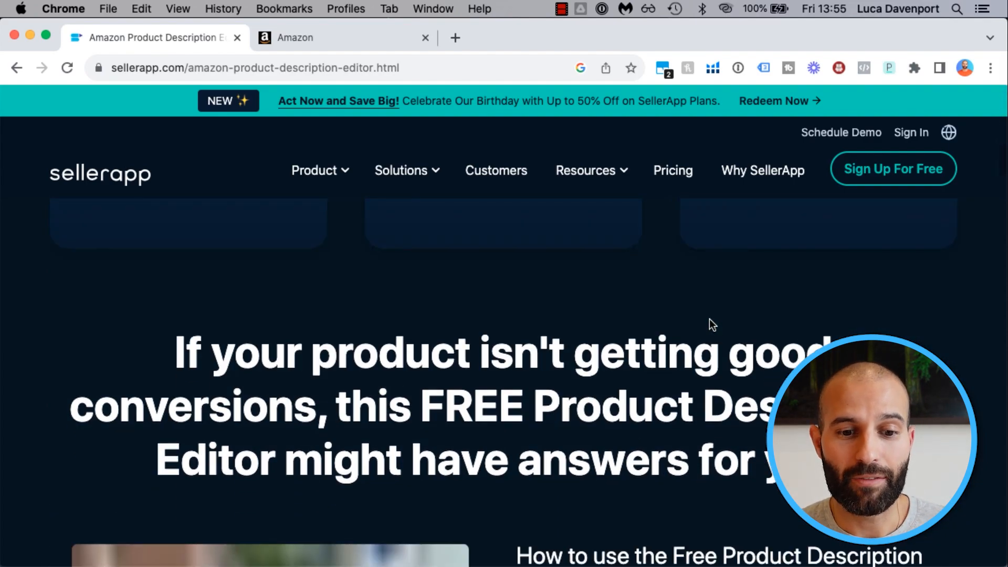
pyautogui.scroll(-15, 710, 321)
pyautogui.scroll(-5, 710, 319)
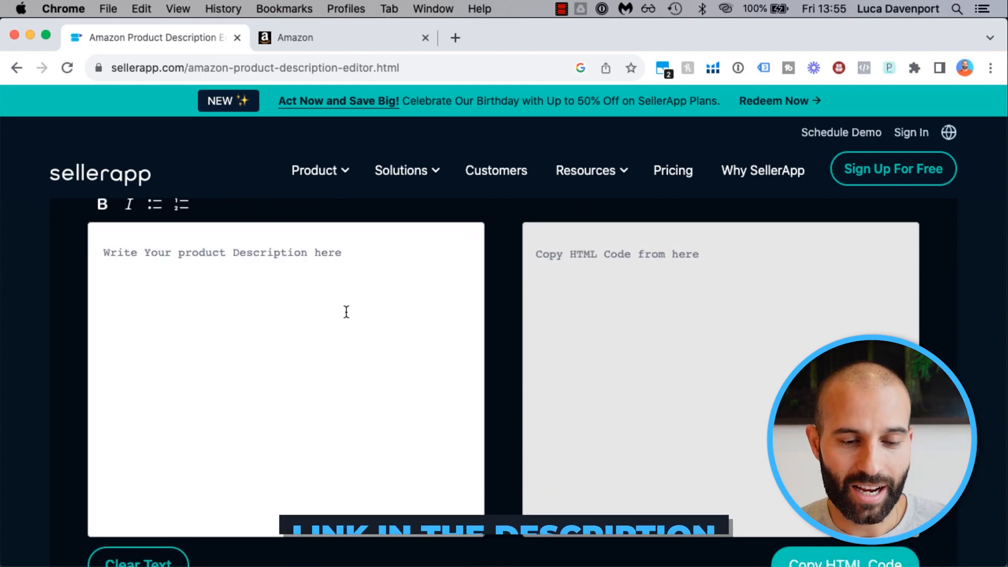
pyautogui.click(329, 281)
pyautogui.press('super+v')
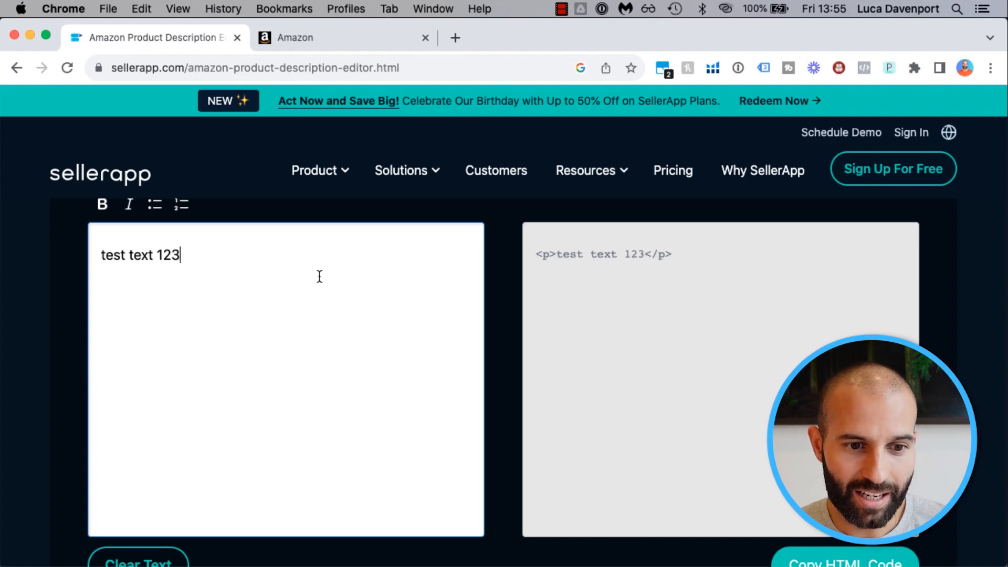
# Format the "test text 123" description as bold and as a bulleted list
pyautogui.moveTo(187, 254); pyautogui.dragTo(98, 255)
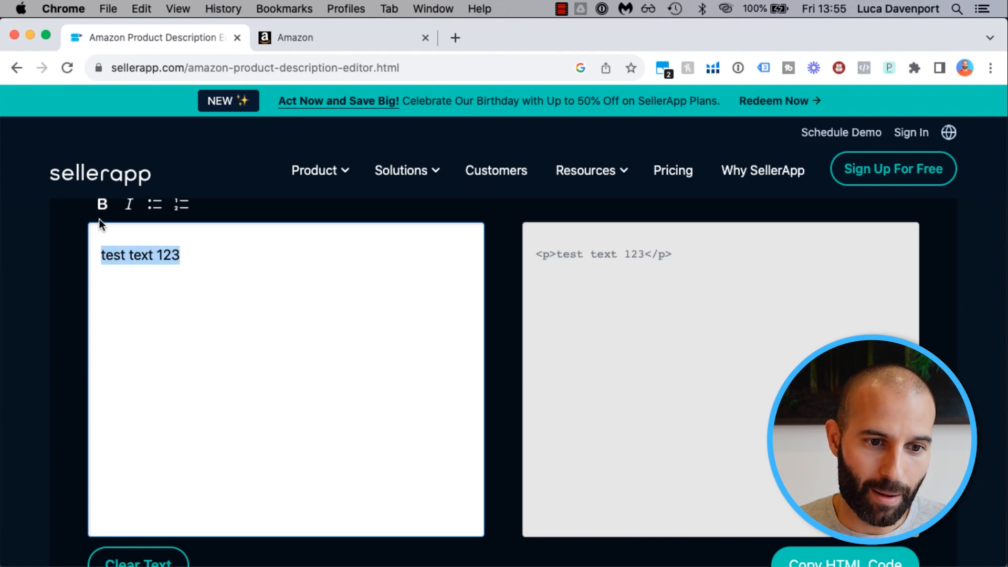
pyautogui.click(102, 205)
pyautogui.click(152, 210)
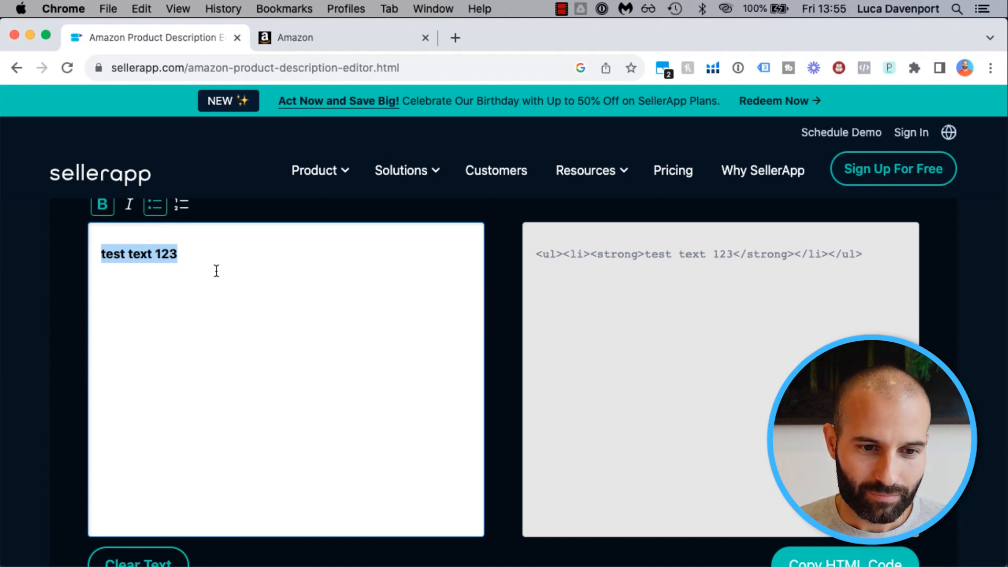
# Copy the generated HTML code and replace the plain product description in Seller Central with it
pyautogui.click(722, 251)
pyautogui.press('super+c')
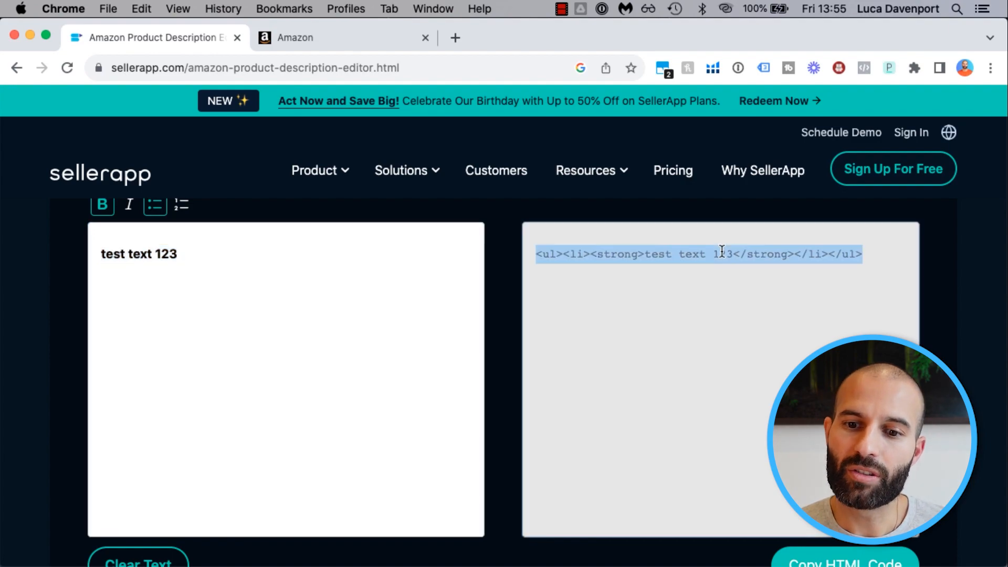
pyautogui.click(304, 37)
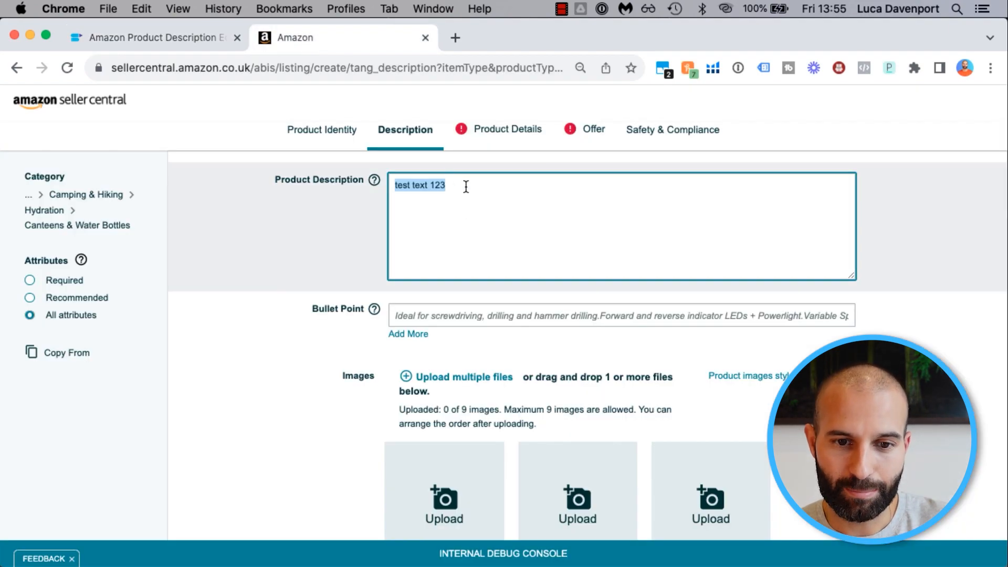
pyautogui.press('super+v')
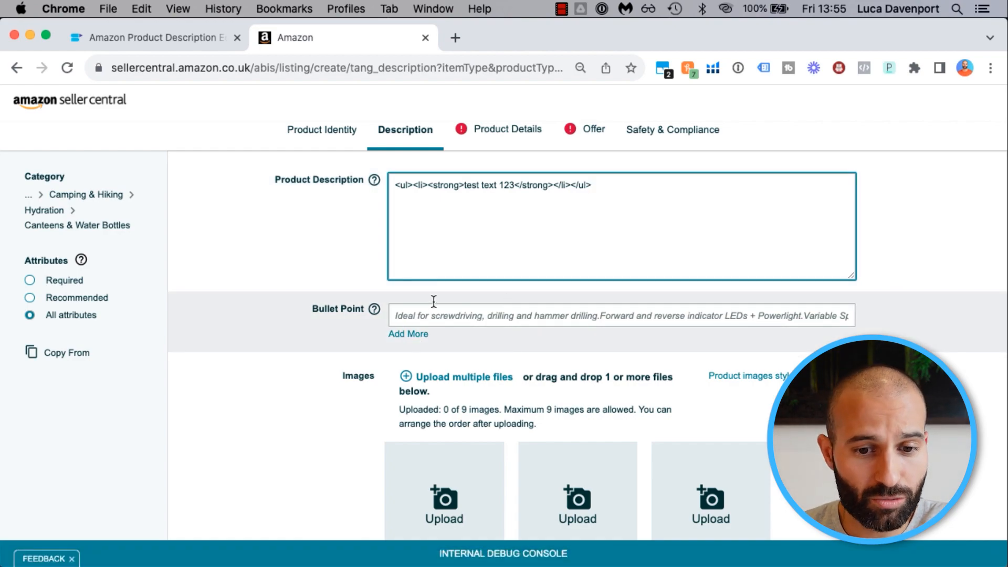
# Add four extra bullet point fields to the listing, making five in total
pyautogui.click(411, 334)
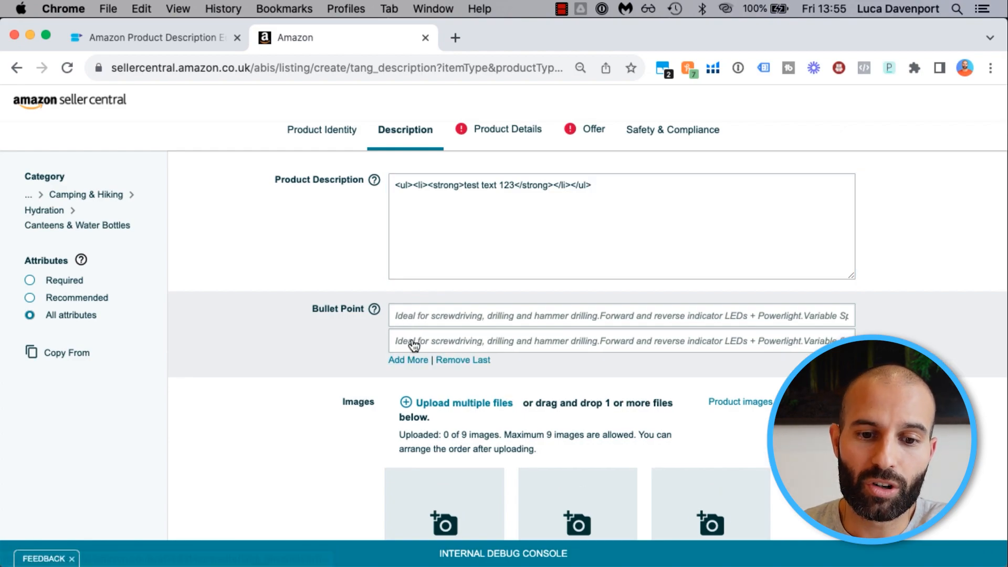
pyautogui.click(411, 360)
pyautogui.click(411, 385)
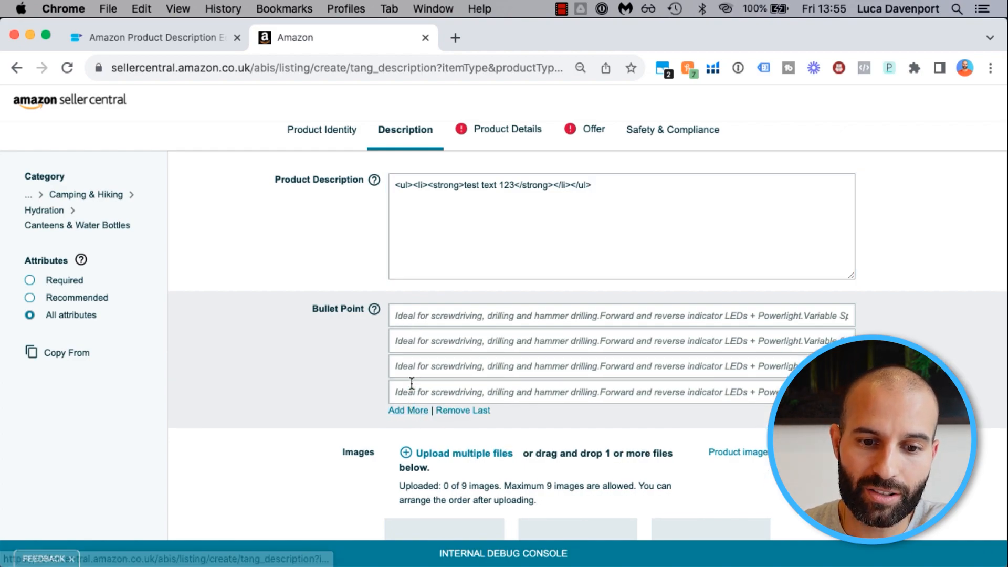
pyautogui.click(412, 409)
pyautogui.scroll(-2, 412, 412)
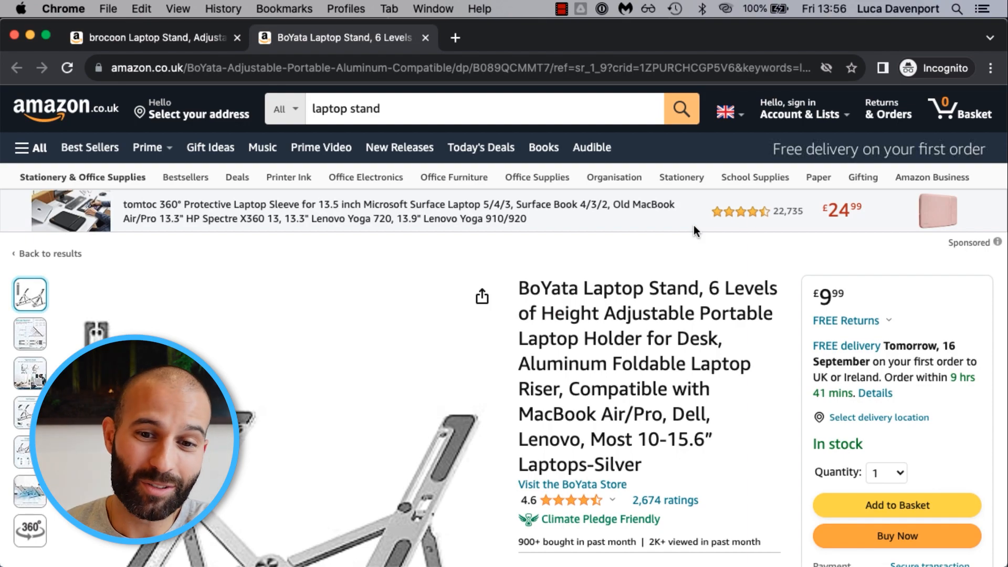
# Examine the "About this item" bullet points on the BoYata laptop stand listing as an example
pyautogui.scroll(-7, 694, 231)
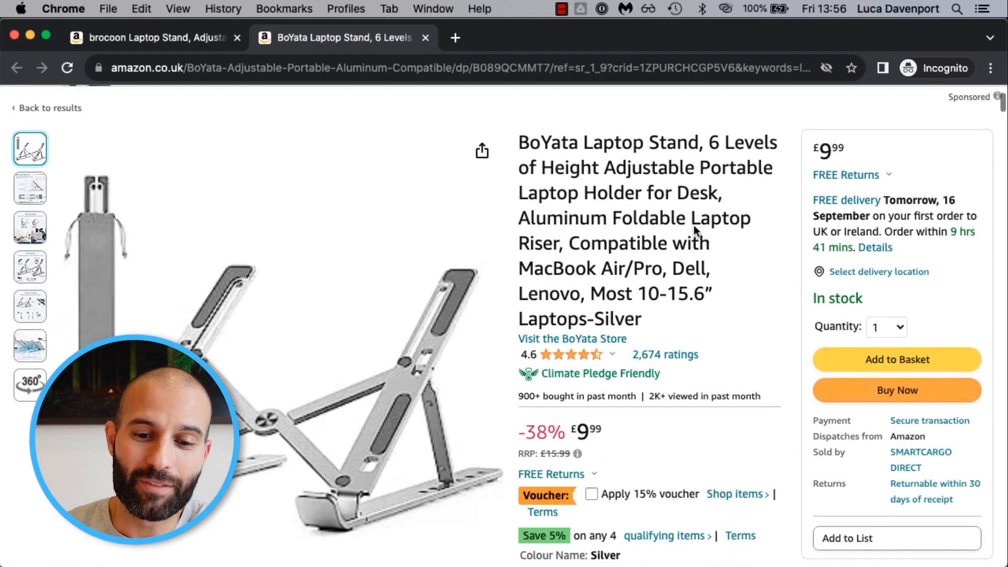
pyautogui.scroll(-6, 694, 226)
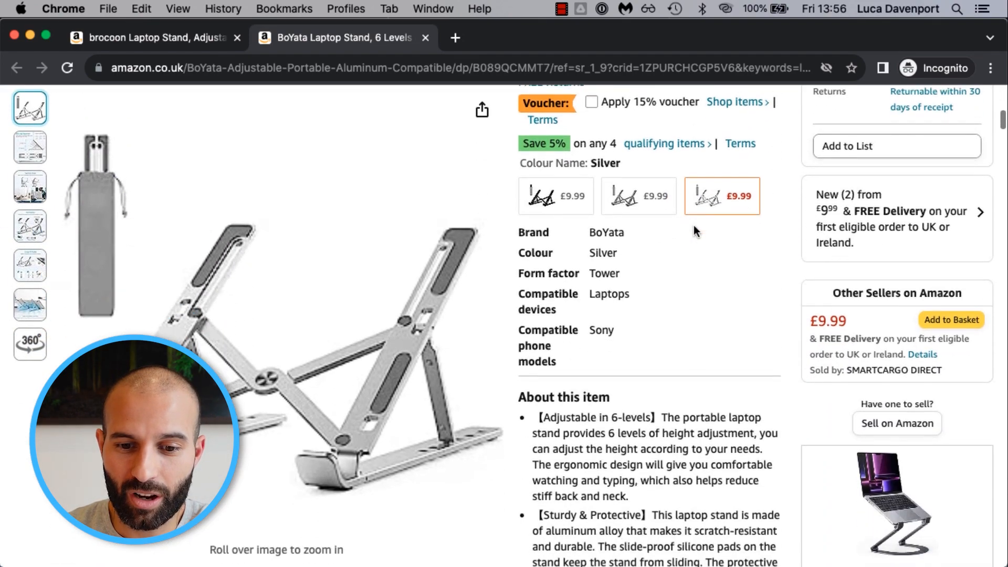
pyautogui.scroll(-2, 694, 225)
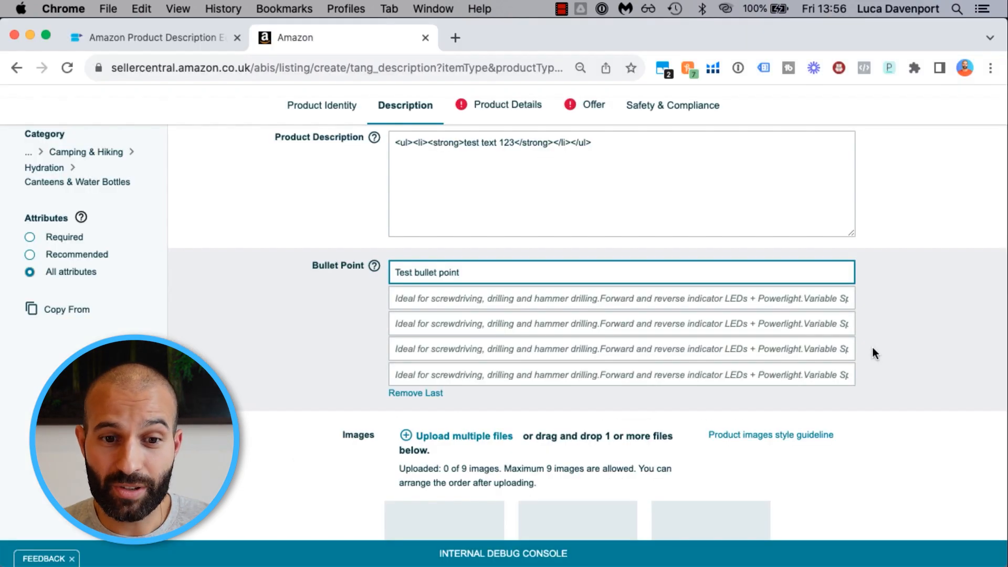
# Copy "Test bullet point" from the first bullet point field into the four empty bullet point fields
pyautogui.tripleClick(446, 274)
pyautogui.press('cmd+c')
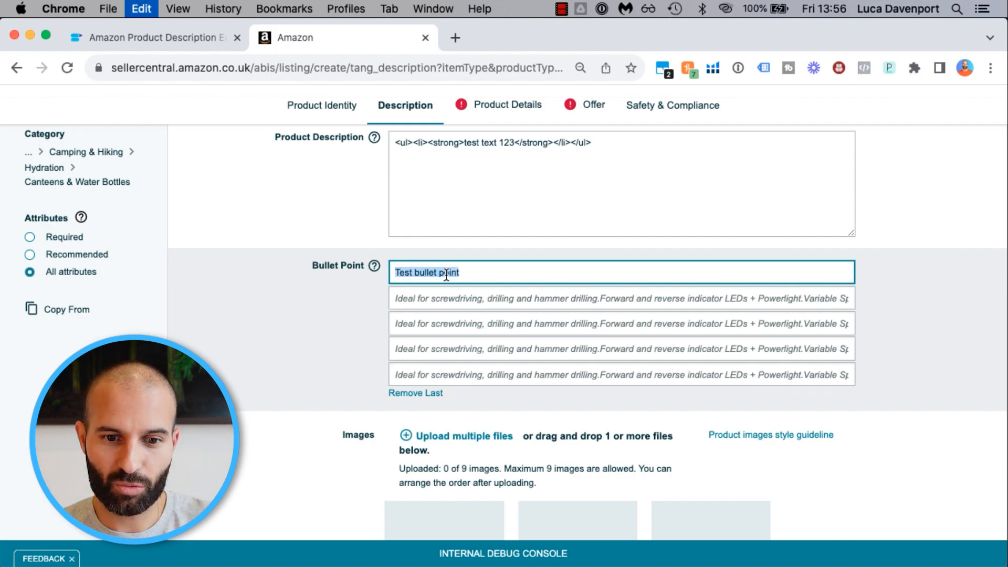
pyautogui.click(440, 304)
pyautogui.press('cmd+v')
pyautogui.click(439, 325)
pyautogui.press('cmd+v')
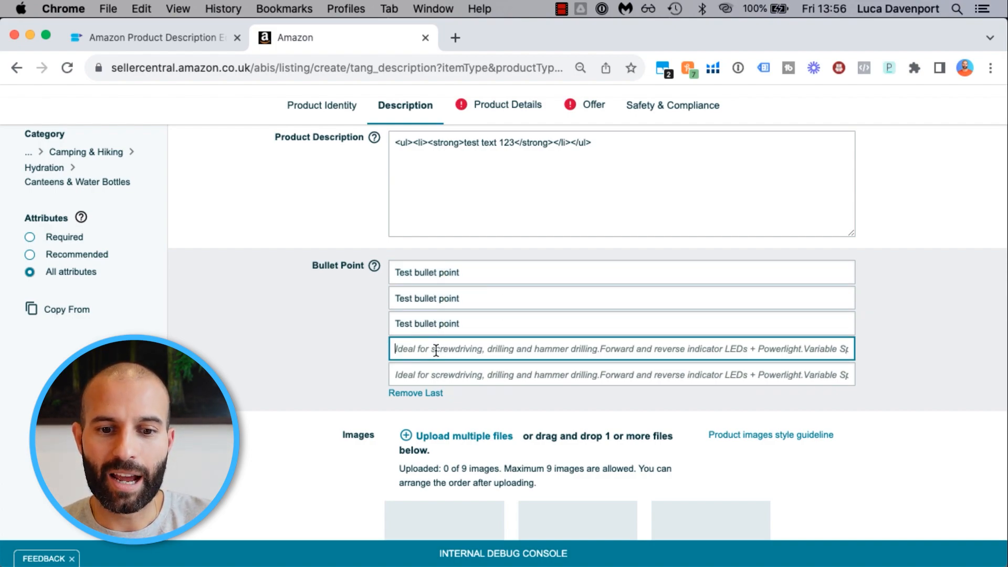
pyautogui.click(437, 349)
pyautogui.press('cmd+v')
pyautogui.click(428, 374)
pyautogui.press('cmd+v')
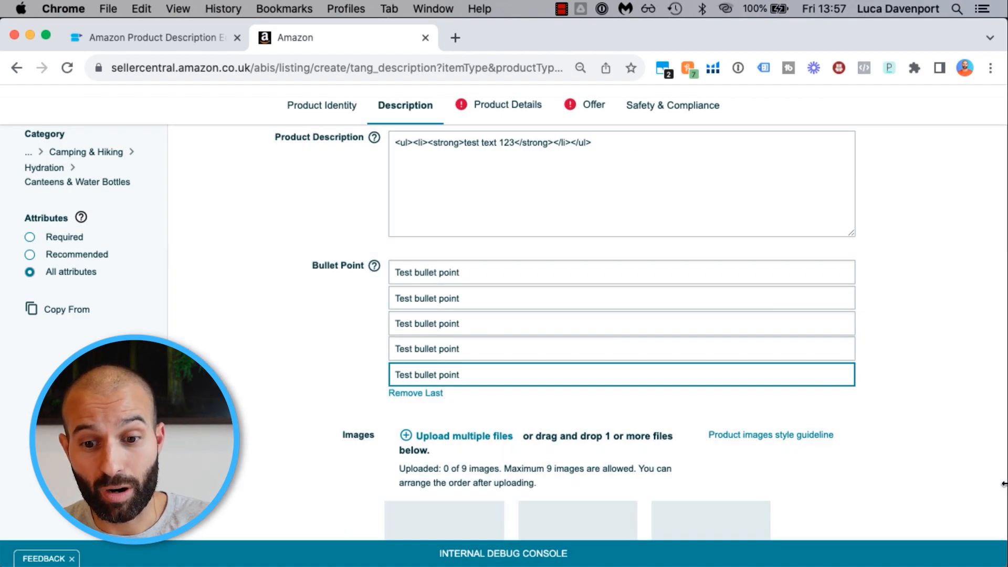
# Examine the Images area of the listing description, including the main image and additional upload slots
pyautogui.scroll(-2, 916, 398)
pyautogui.scroll(3, 915, 397)
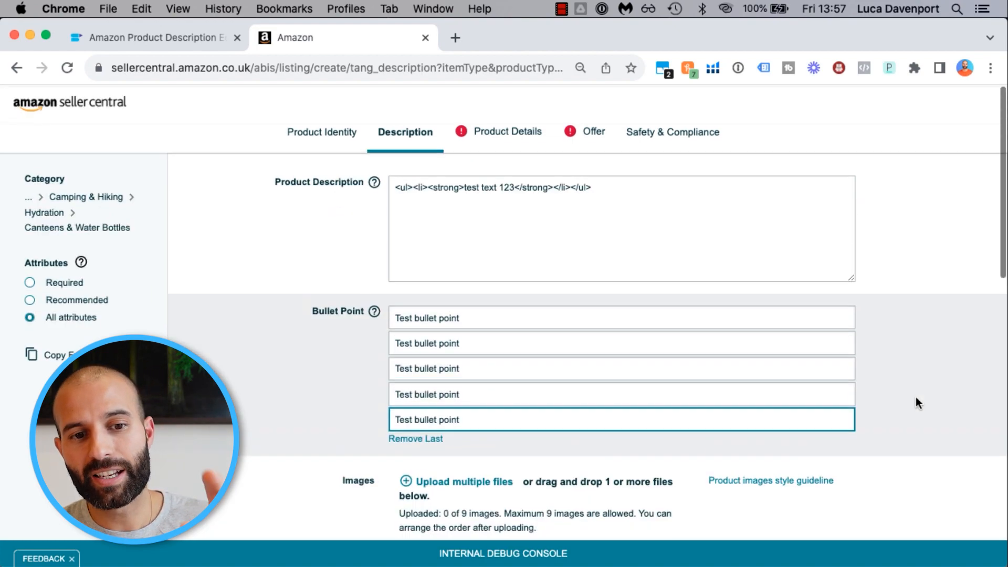
pyautogui.scroll(-3, 915, 398)
pyautogui.scroll(-3, 915, 403)
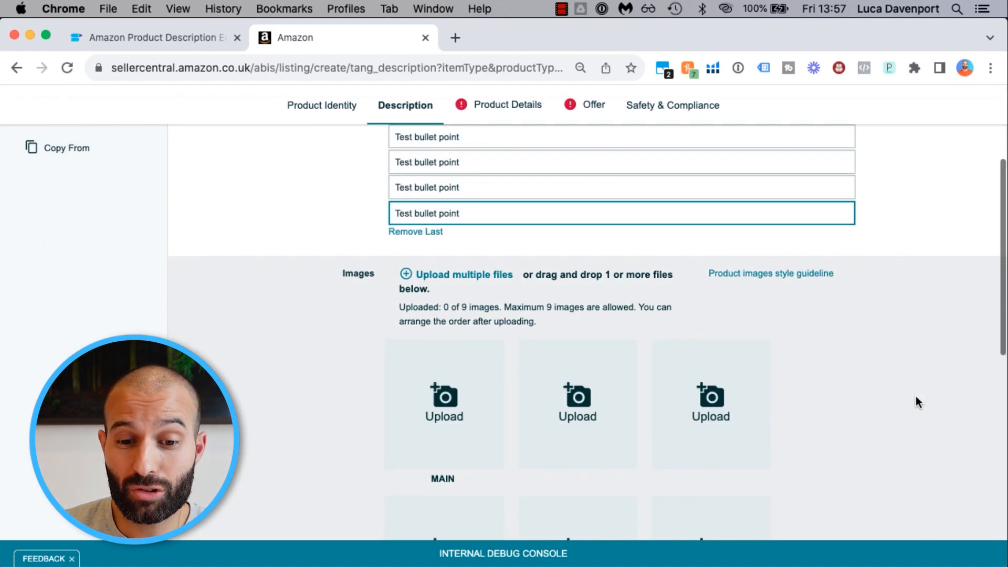
pyautogui.scroll(-1, 916, 398)
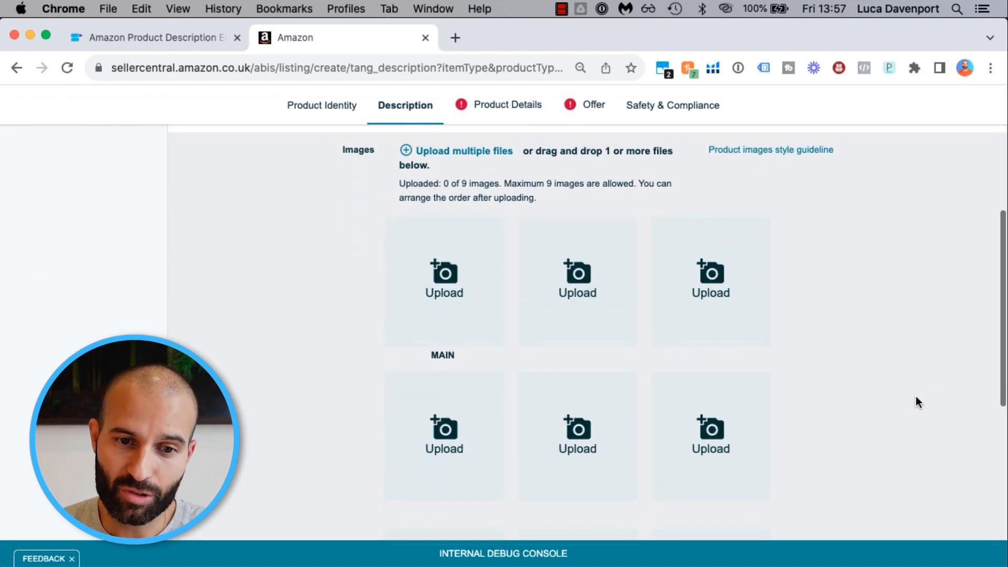
pyautogui.scroll(-1, 915, 396)
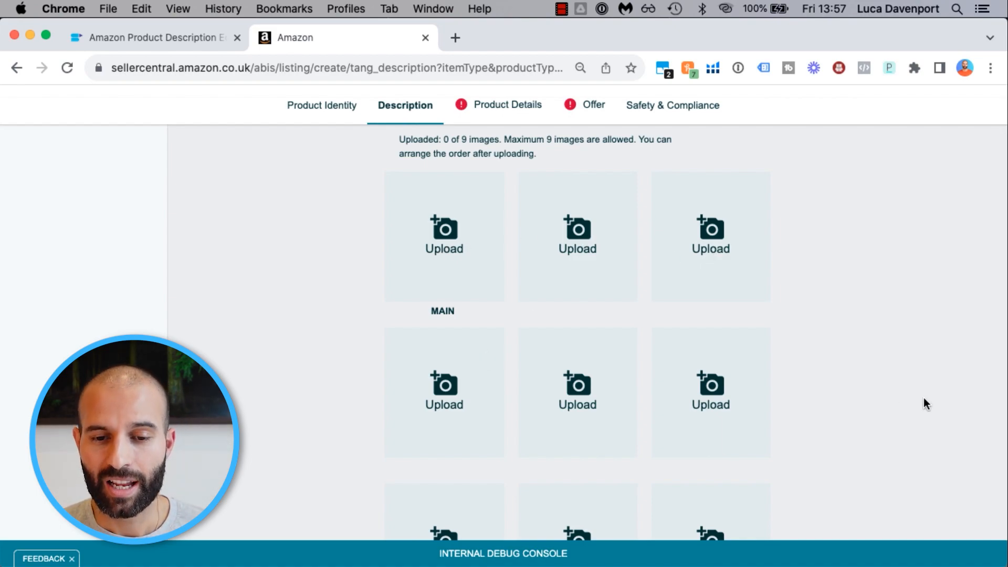
pyautogui.scroll(-1, 923, 398)
pyautogui.scroll(-2, 924, 403)
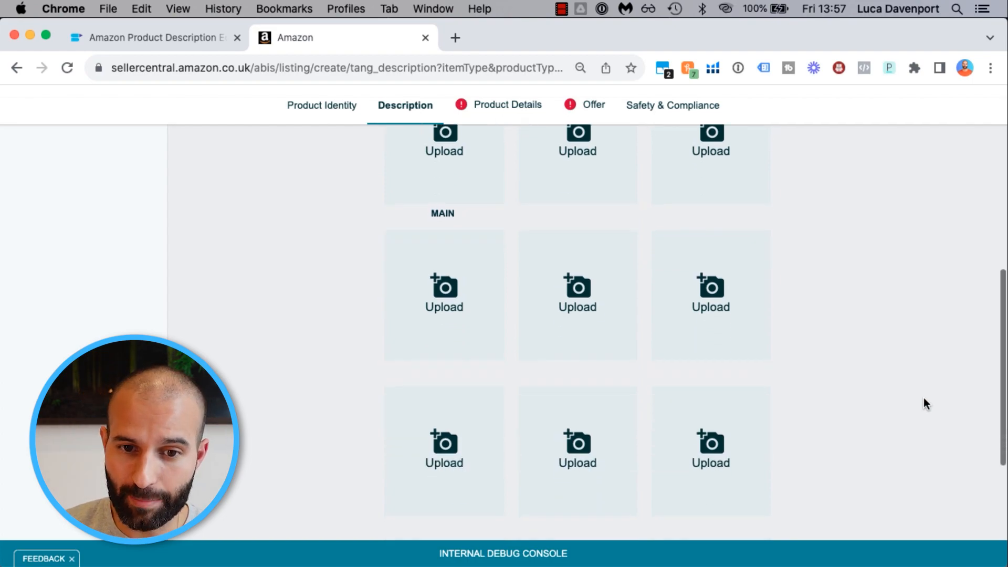
pyautogui.scroll(2, 925, 403)
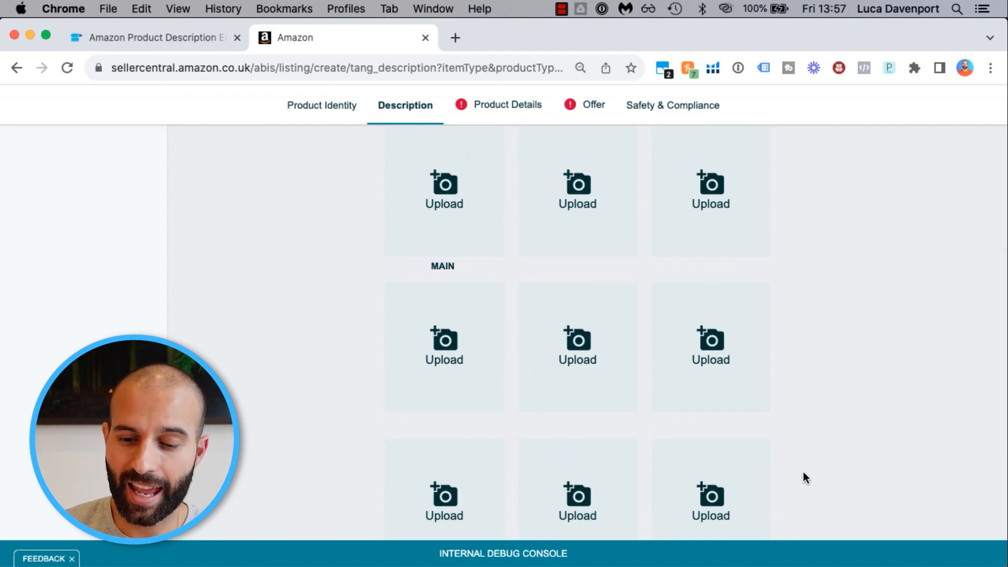
pyautogui.scroll(-3, 803, 472)
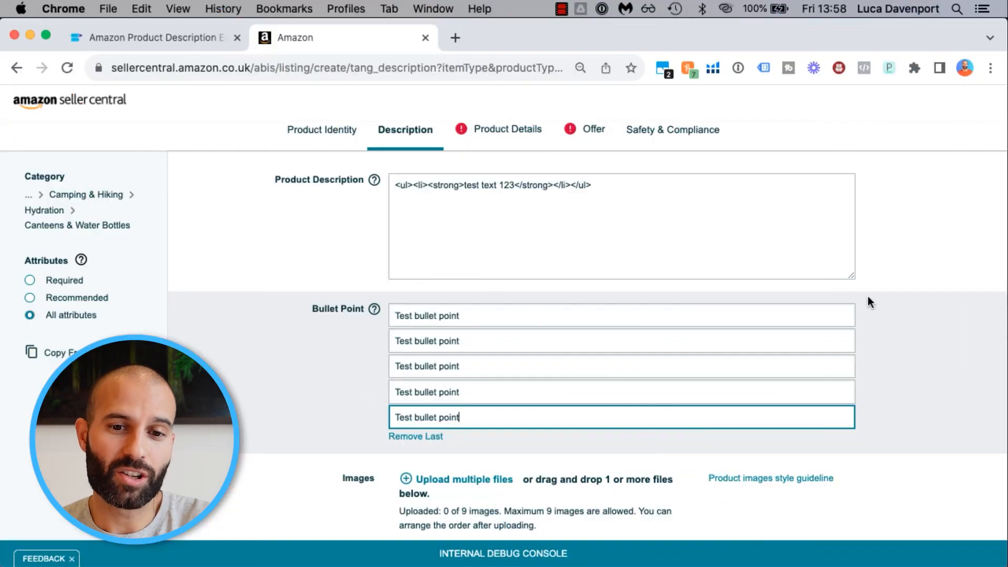
# Open the listing's Product Details section, look through its attribute fields and limit them to the required ones
pyautogui.click(508, 132)
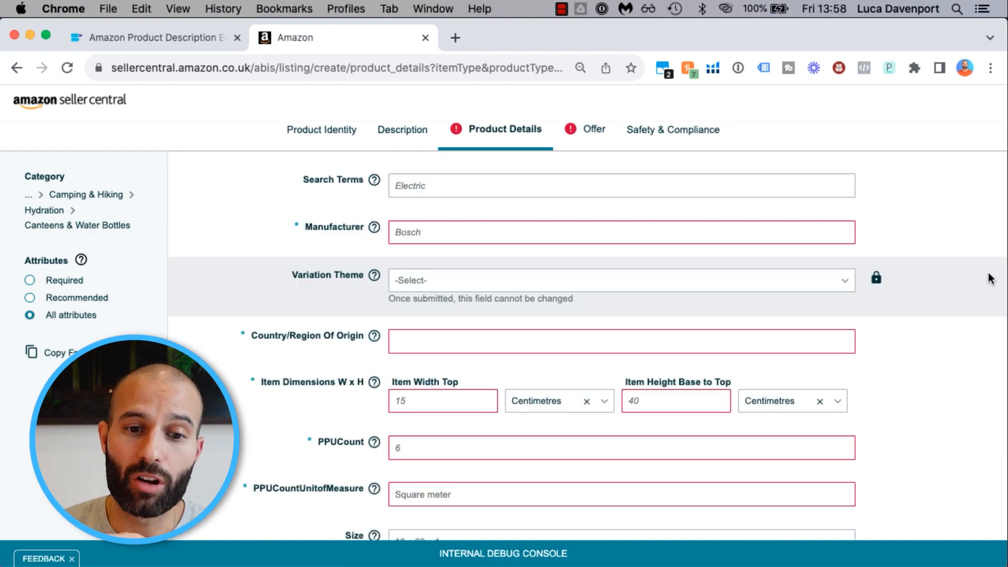
pyautogui.scroll(-5, 990, 278)
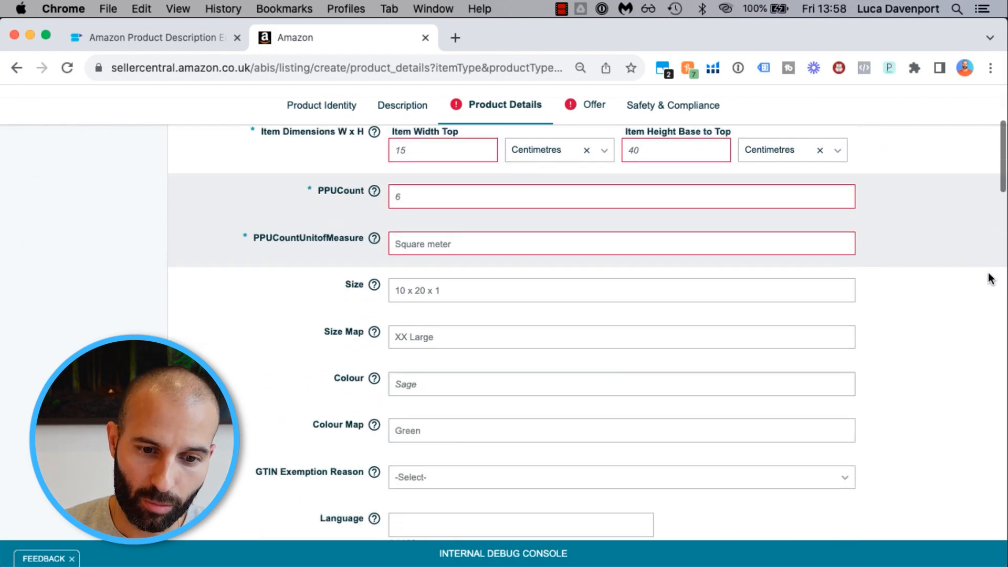
pyautogui.scroll(3, 991, 278)
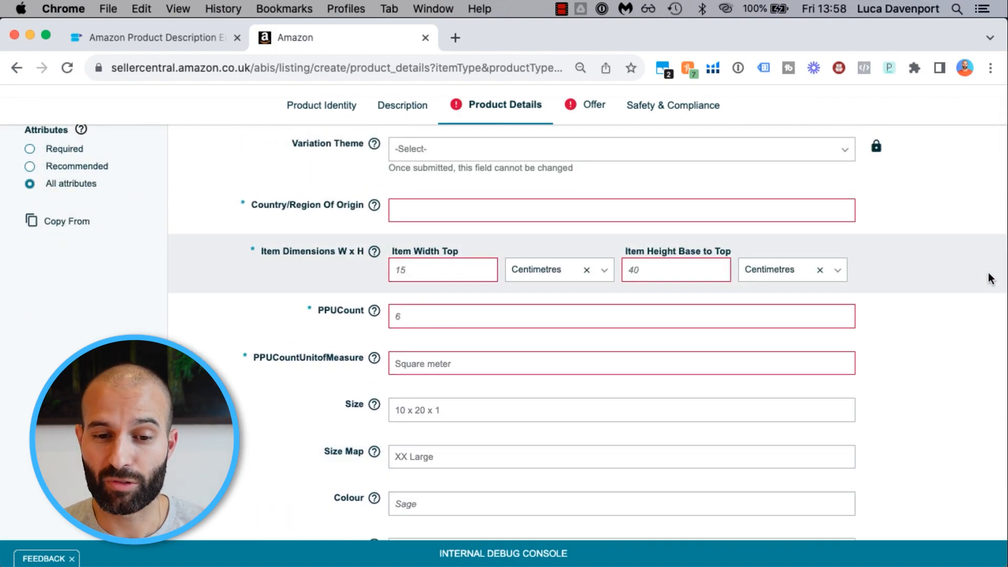
pyautogui.scroll(-18, 990, 279)
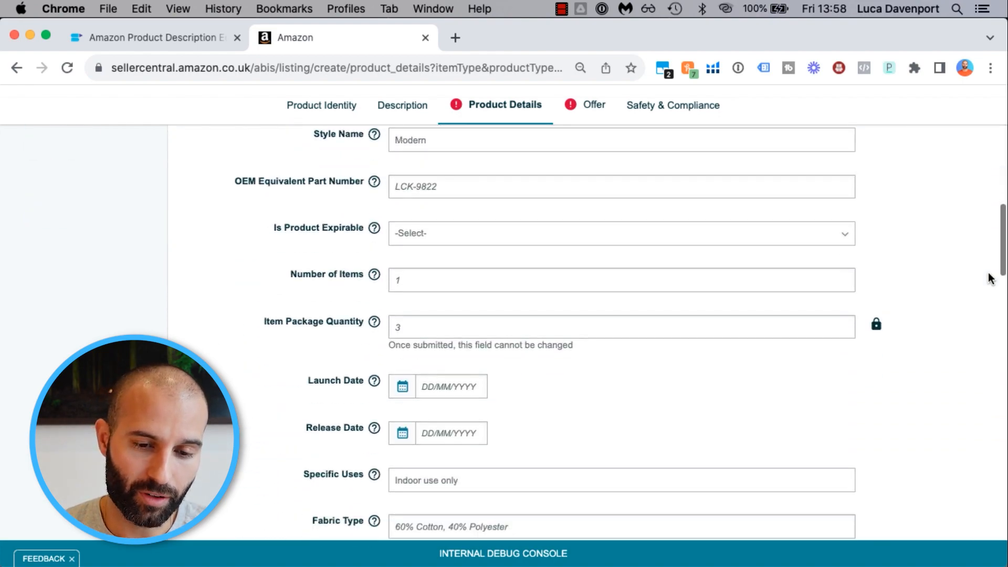
pyautogui.scroll(-15, 991, 278)
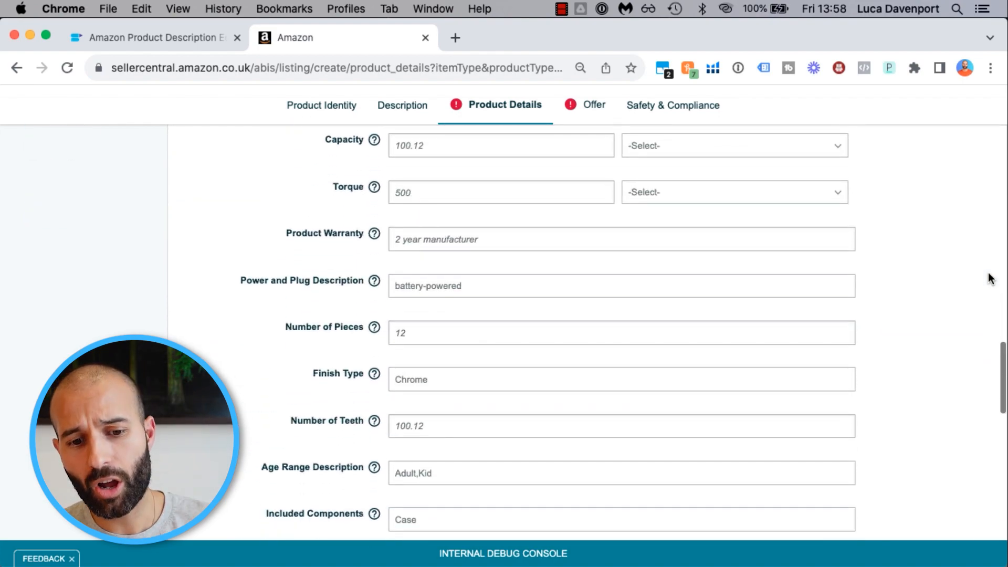
pyautogui.scroll(-4, 990, 278)
pyautogui.scroll(20, 991, 278)
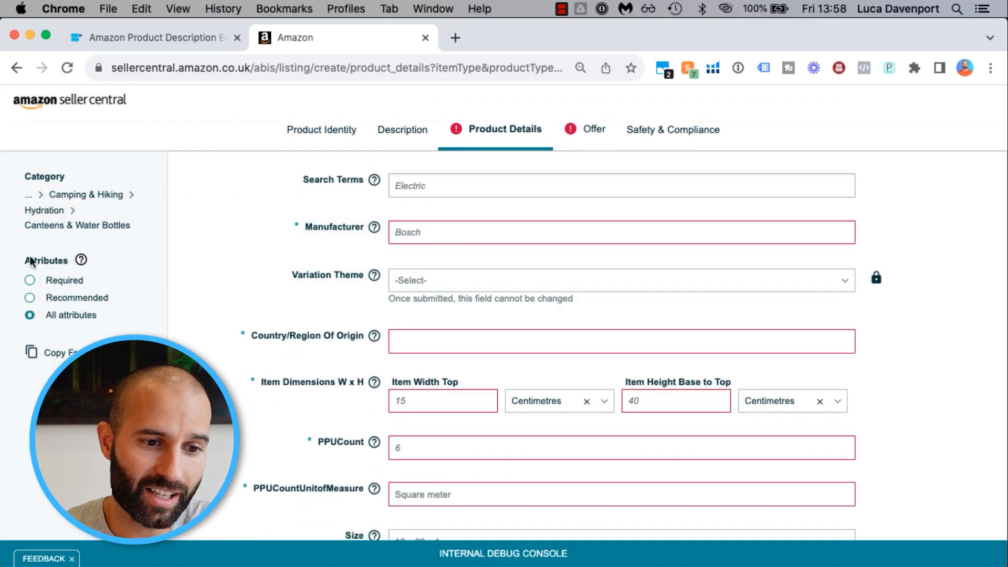
pyautogui.click(64, 282)
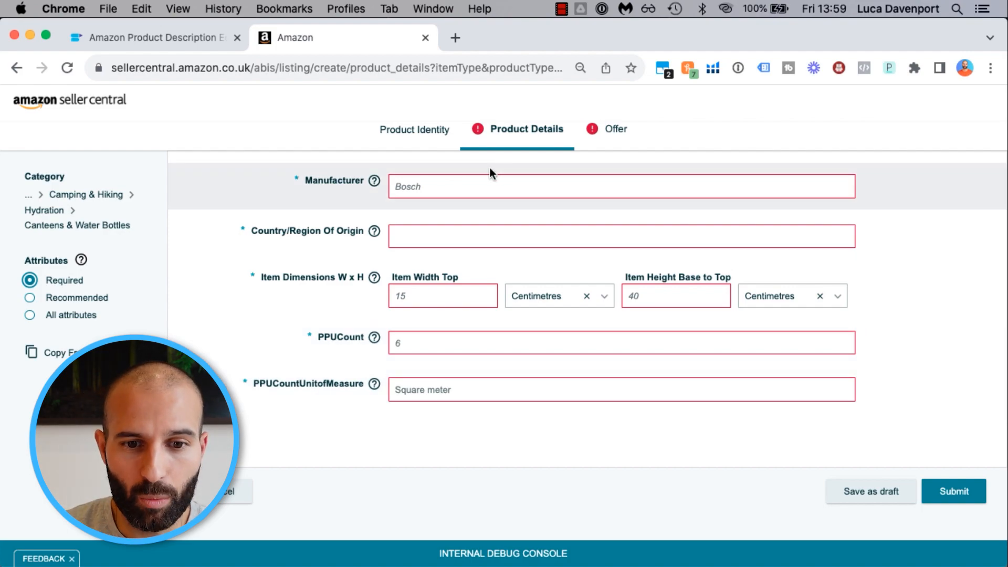
# Set the manufacturer to Techlab and the country/region of origin to China
pyautogui.click(471, 178)
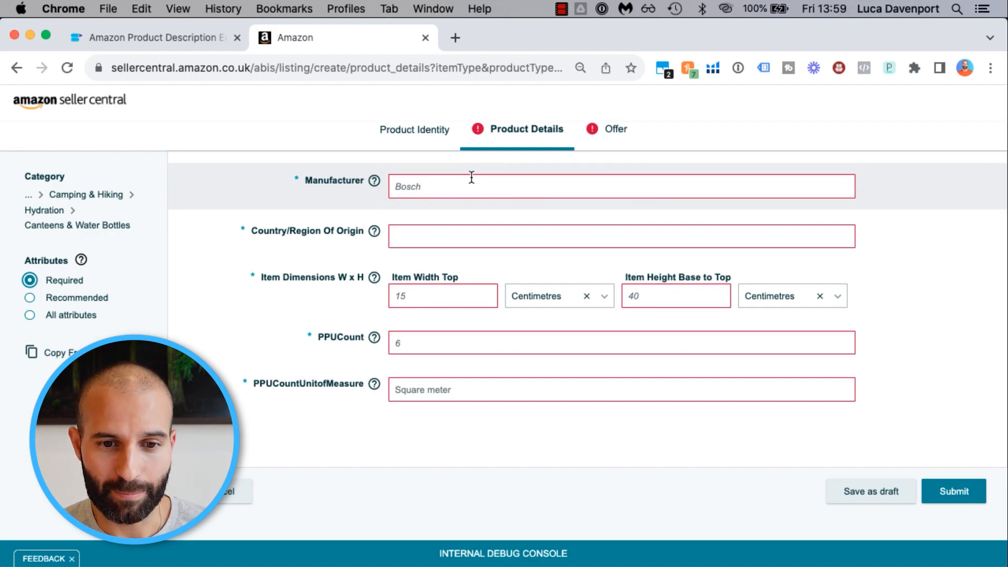
pyautogui.write('Te')
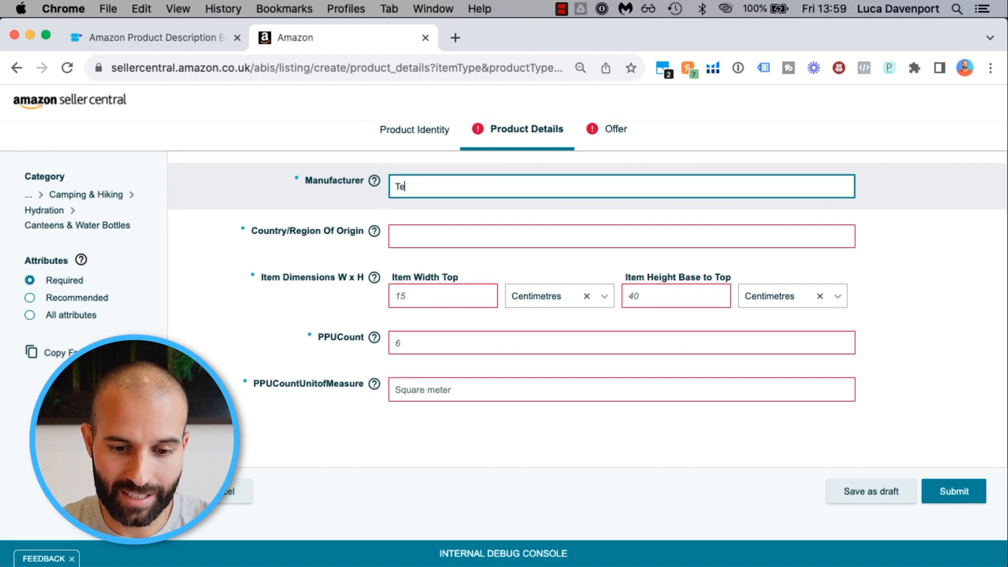
pyautogui.write('chlab')
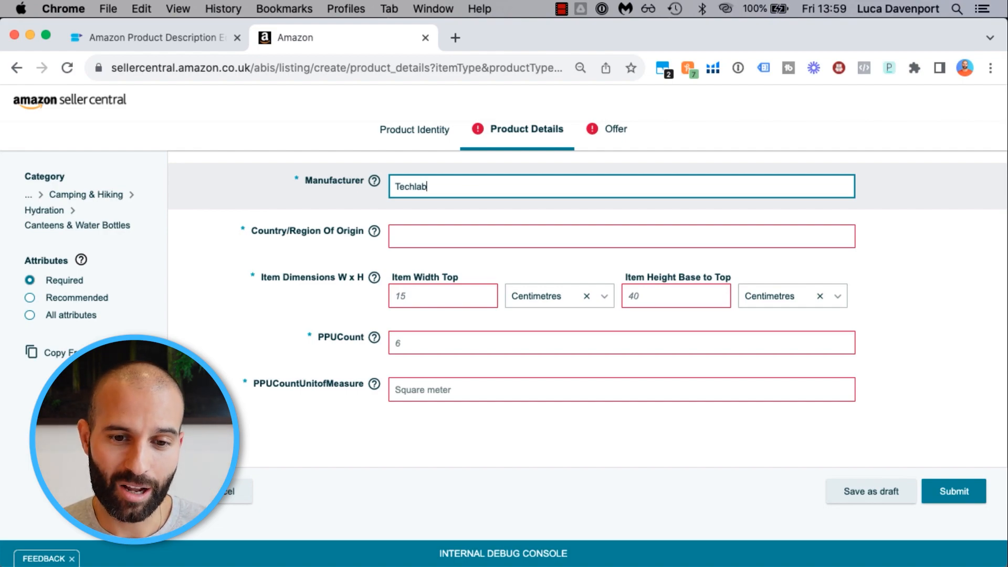
pyautogui.click(413, 237)
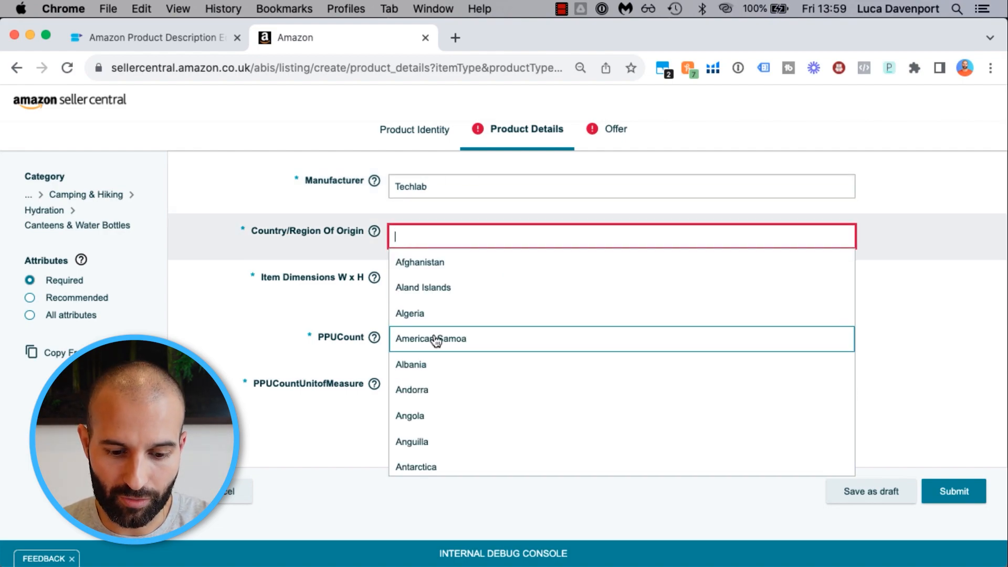
pyautogui.write('china')
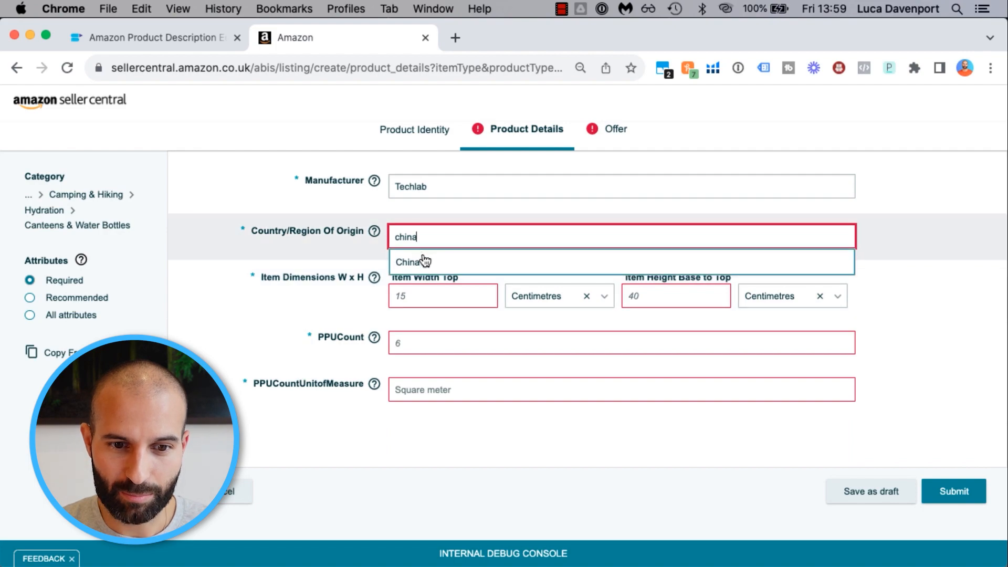
pyautogui.click(423, 258)
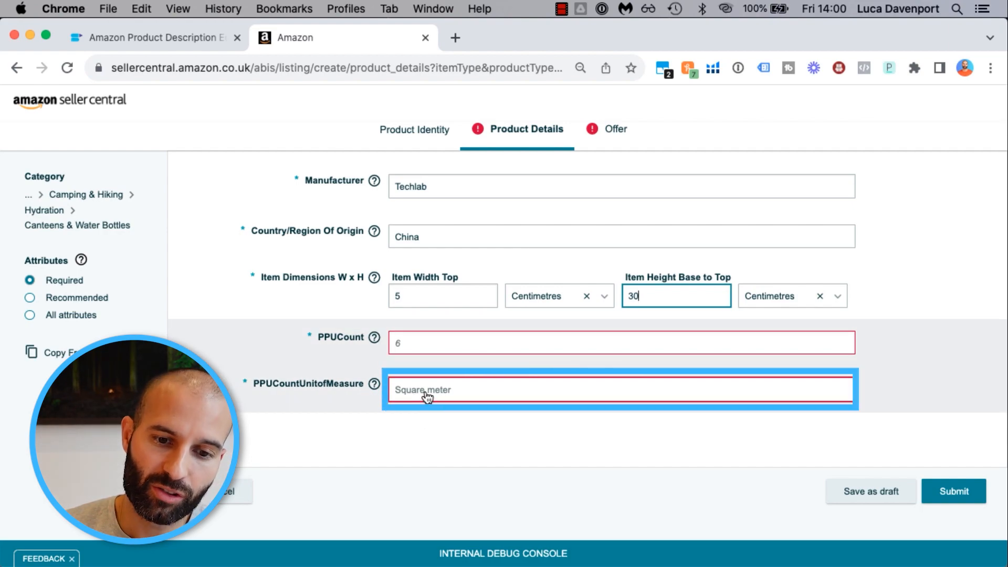
# Set the PPUCount to 750 and its unit of measure to millilitre
pyautogui.click(426, 397)
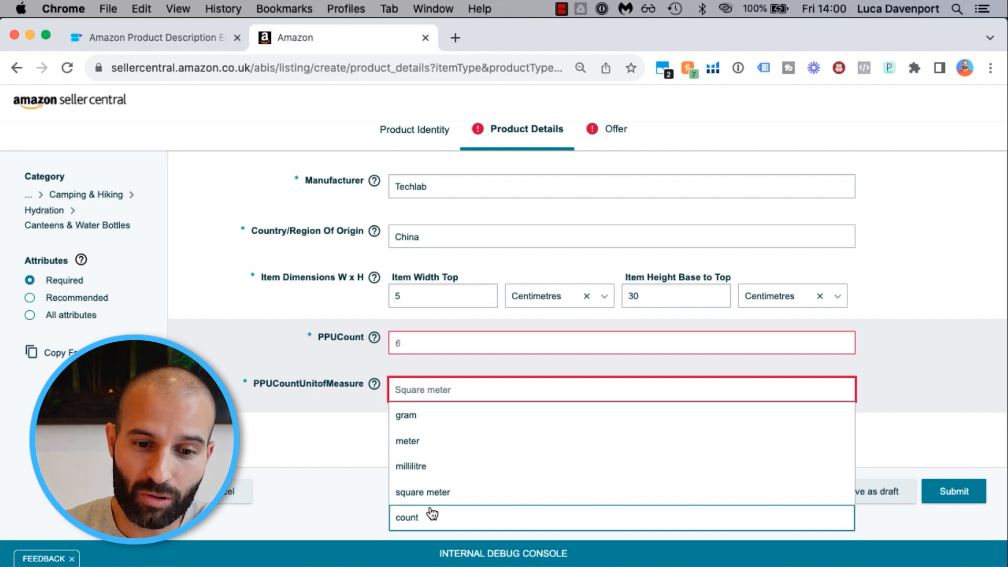
pyautogui.click(420, 341)
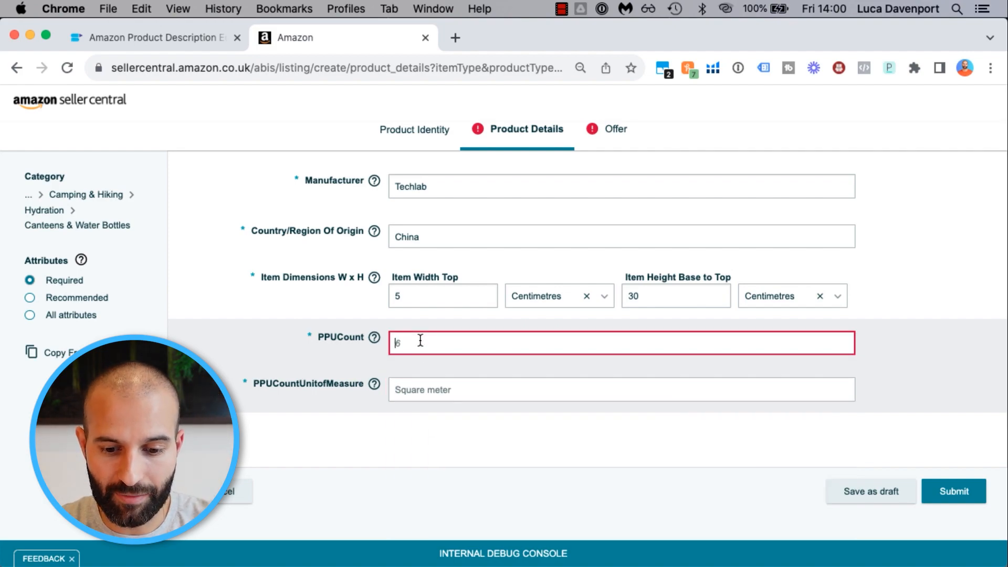
pyautogui.write('750')
pyautogui.click(434, 389)
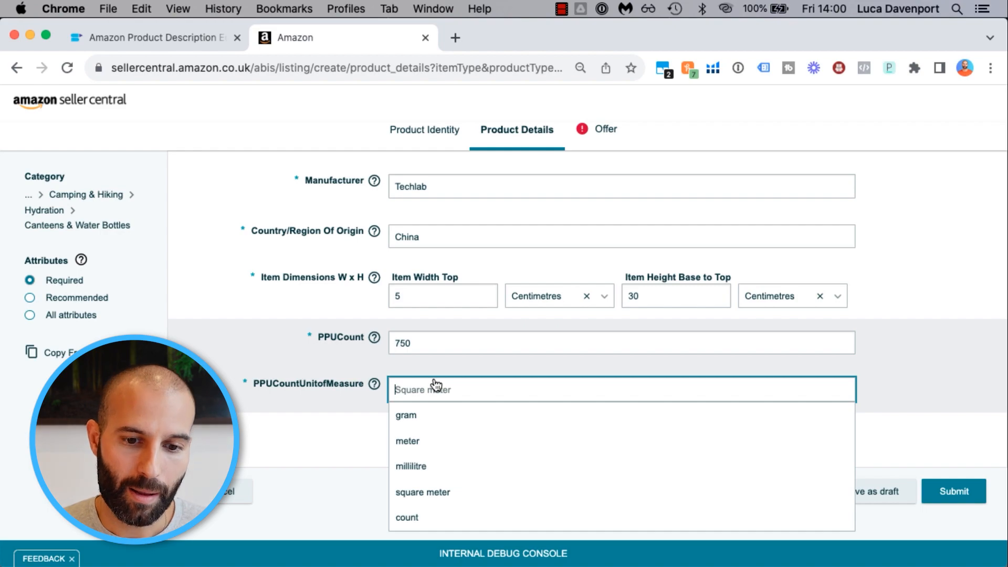
pyautogui.click(427, 470)
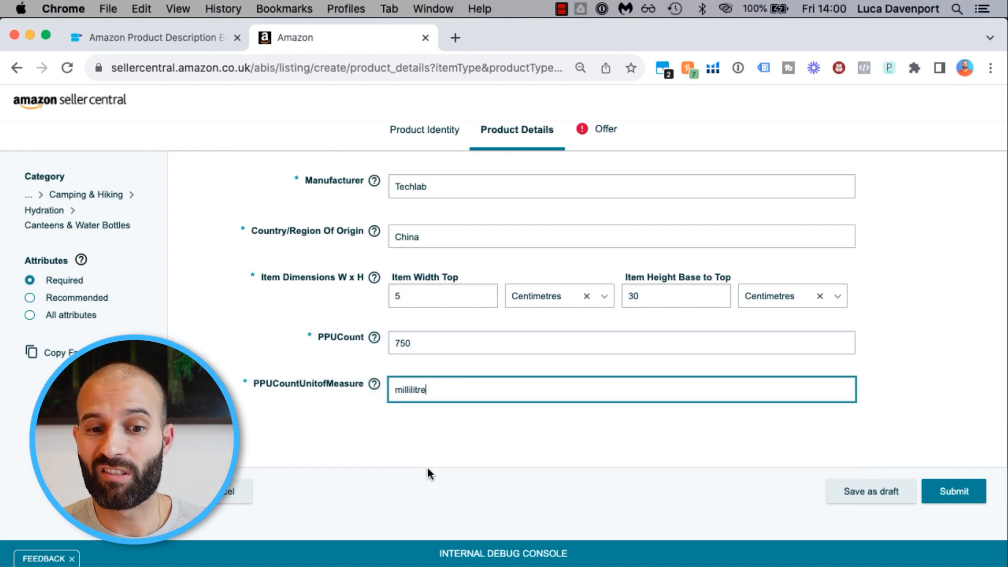
# Change the PPUCount to 12 and its unit of measure to count
pyautogui.doubleClick(421, 342)
pyautogui.write('12')
pyautogui.click(432, 389)
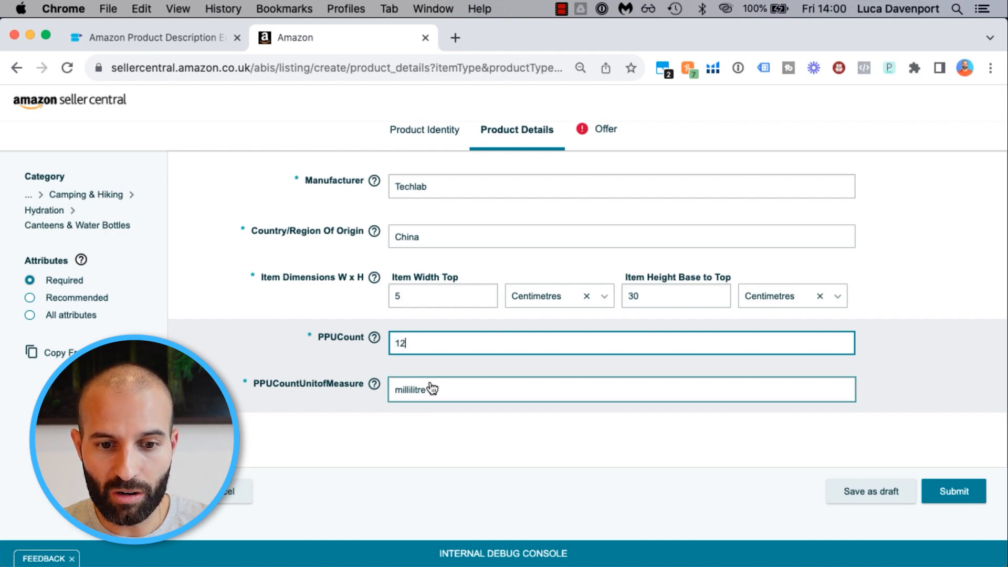
pyautogui.click(436, 417)
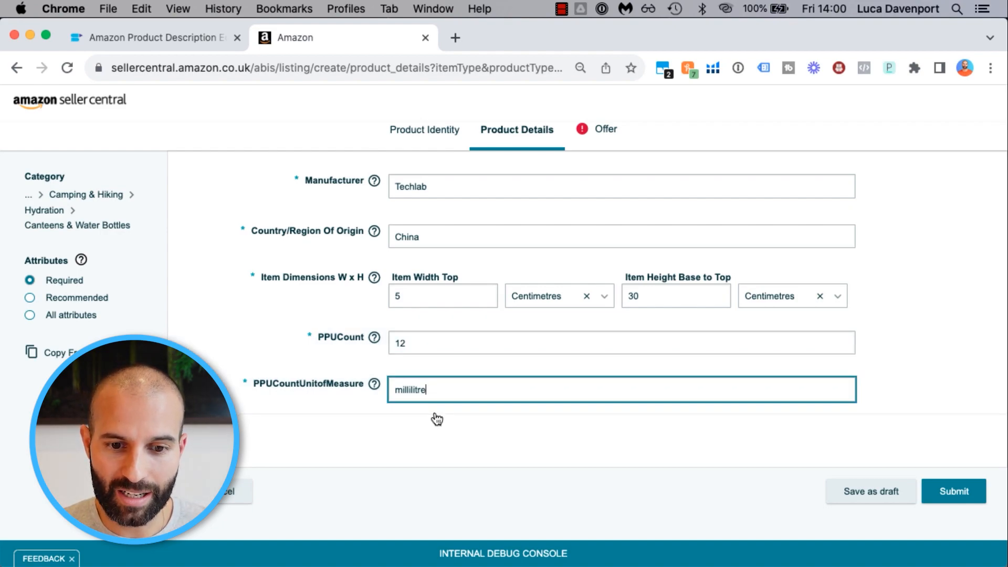
pyautogui.doubleClick(441, 389)
pyautogui.write('co')
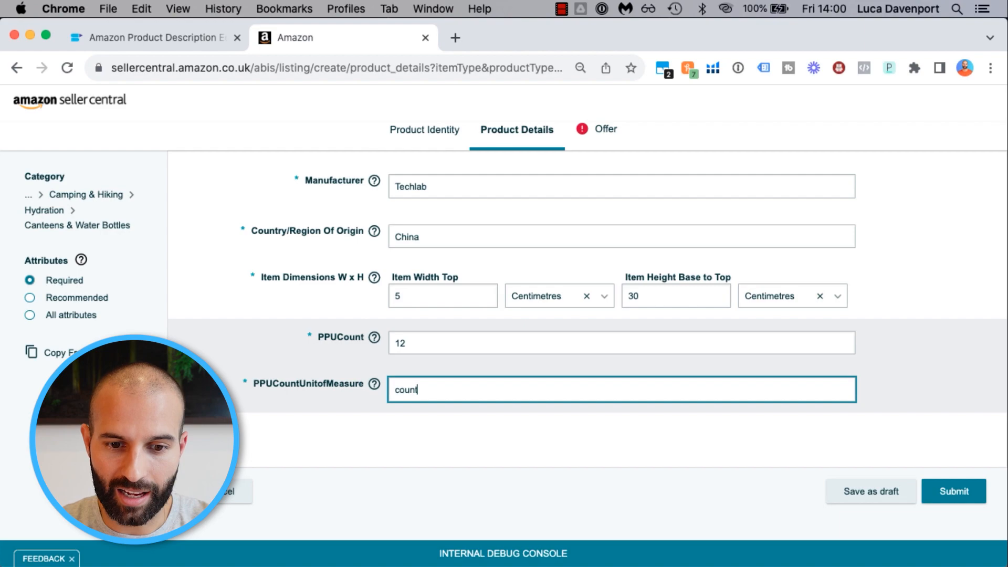
pyautogui.write('unt')
pyautogui.click(430, 439)
# Replace the PPUCount unit of measure with the custom value Candles
pyautogui.doubleClick(417, 388)
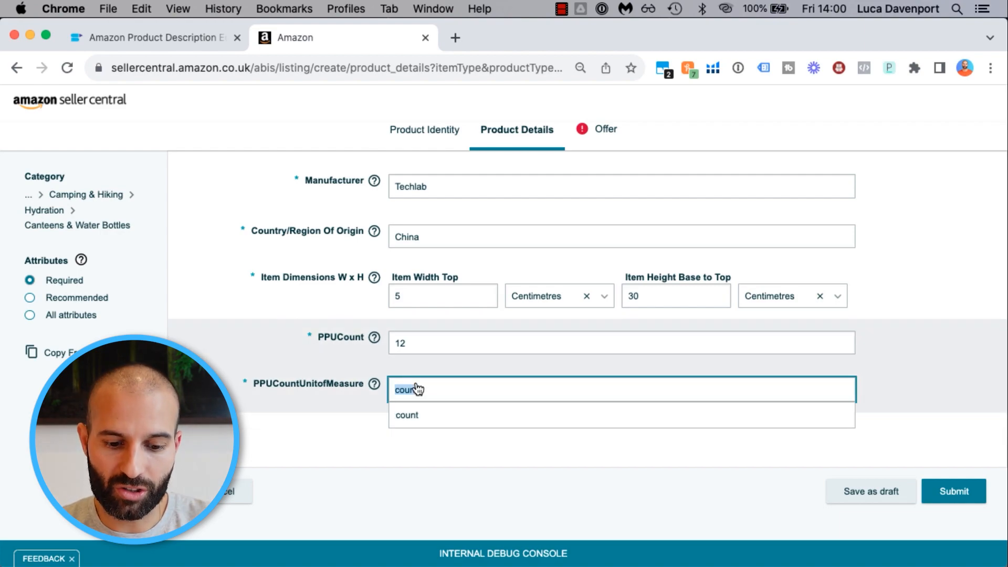
pyautogui.write('Candles')
pyautogui.click(458, 454)
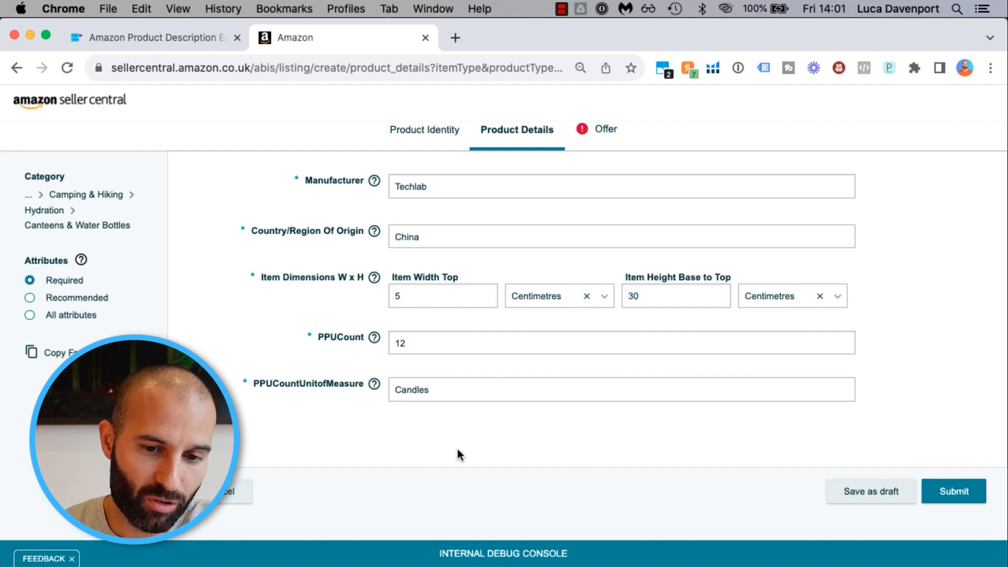
# Show all attributes for the product details and look through the optional fields down to the package dimensions
pyautogui.click(67, 316)
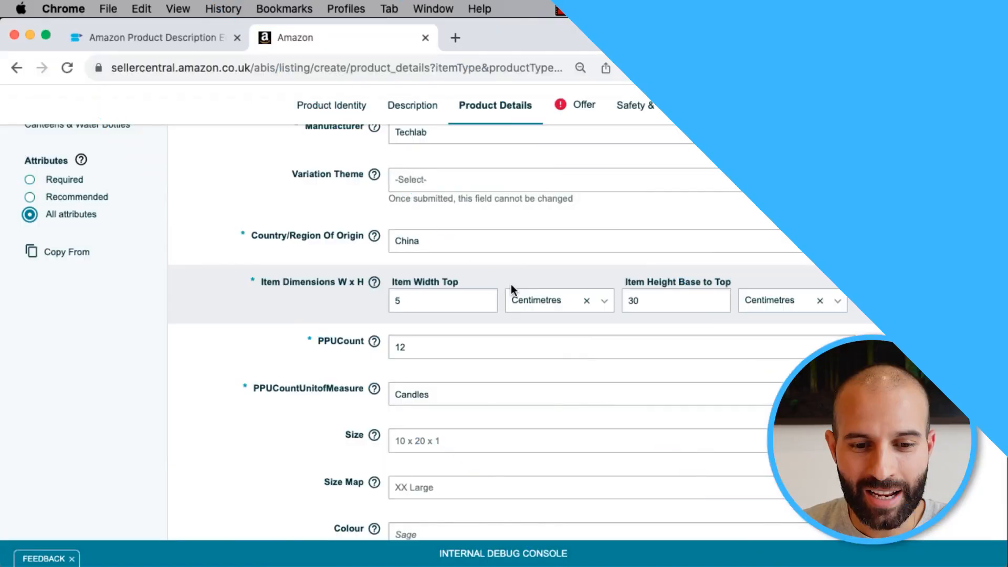
pyautogui.scroll(-2, 511, 284)
pyautogui.scroll(-3, 511, 286)
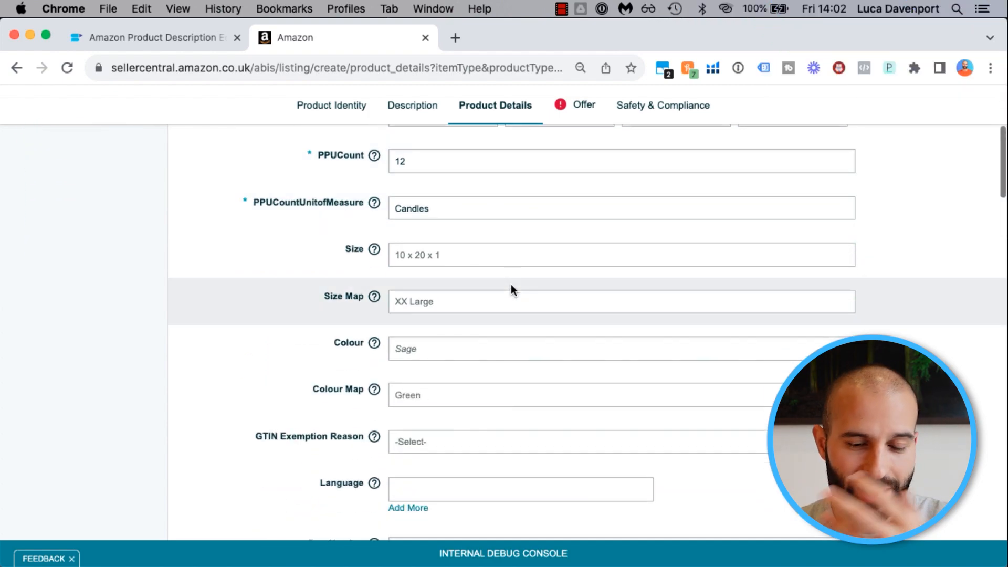
pyautogui.scroll(-10, 454, 276)
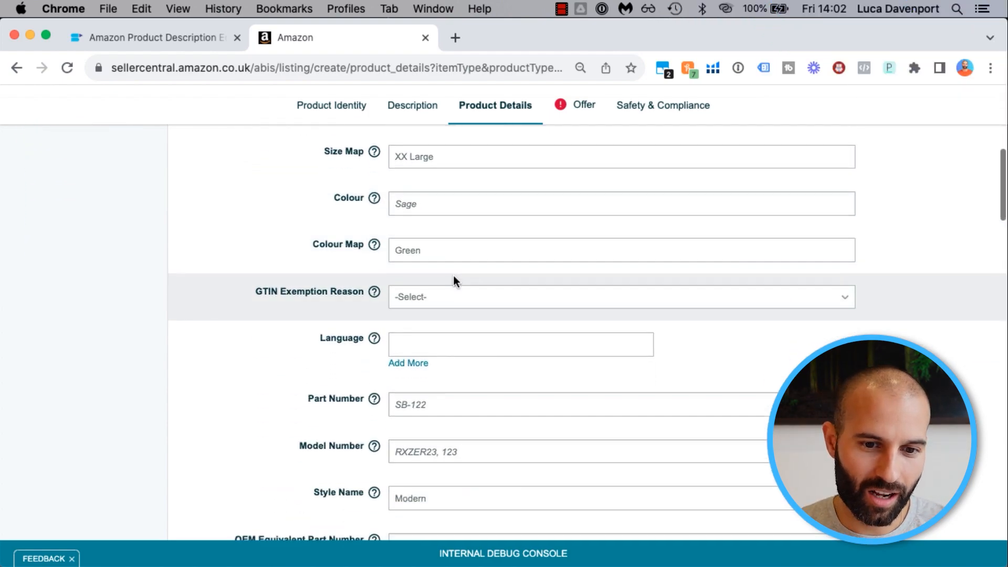
pyautogui.scroll(-10, 453, 275)
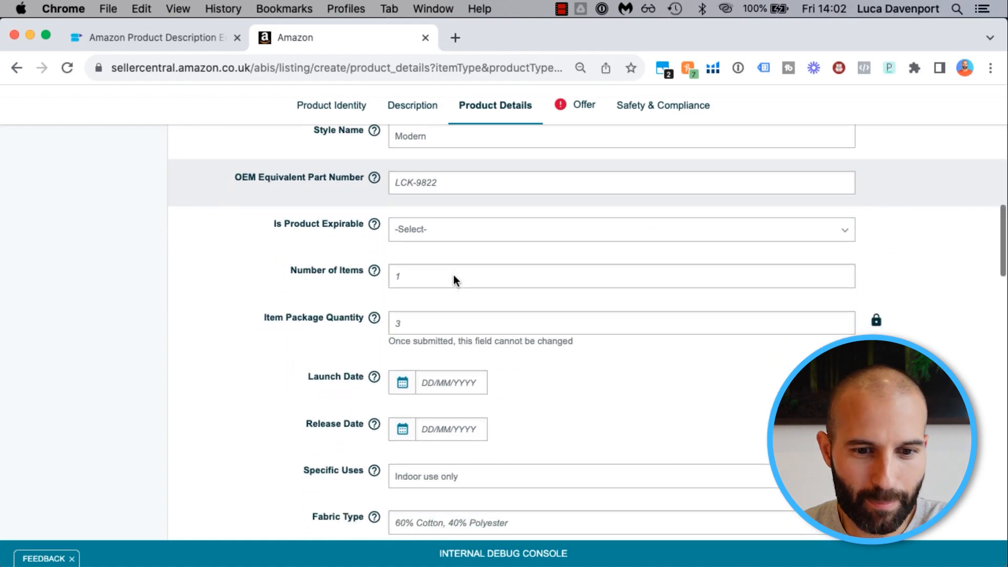
pyautogui.scroll(-12, 454, 276)
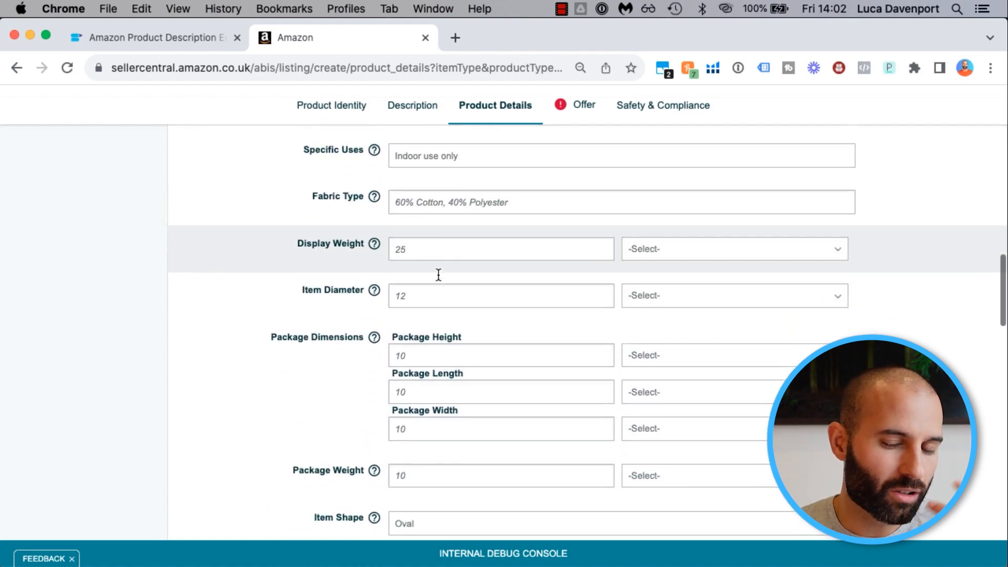
pyautogui.scroll(-2, 440, 280)
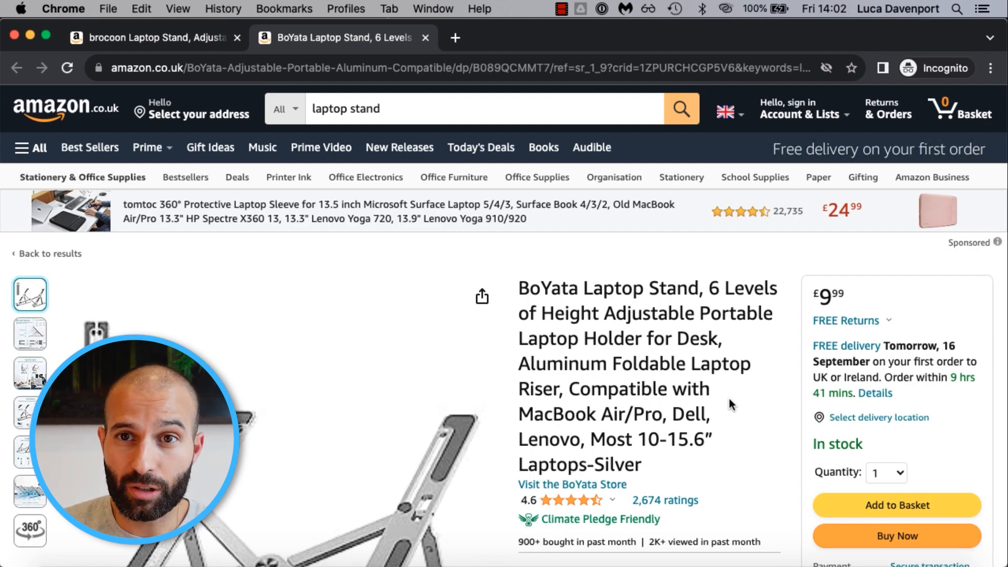
# Examine the price, colour variations and product attributes on the BoYata and brocoon laptop stand listings
pyautogui.scroll(-8, 729, 398)
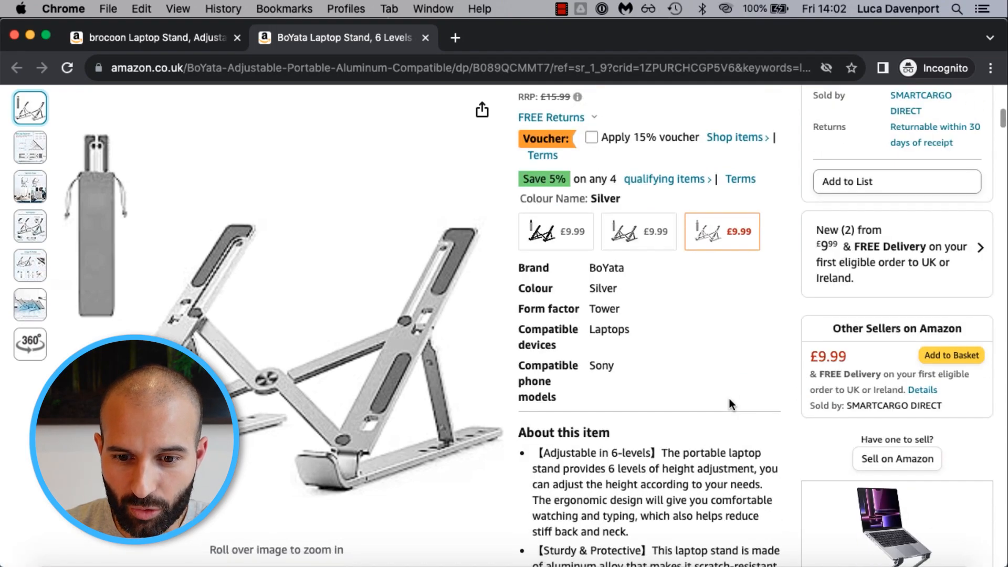
pyautogui.scroll(-6, 729, 398)
pyautogui.scroll(3, 727, 398)
pyautogui.scroll(9, 724, 399)
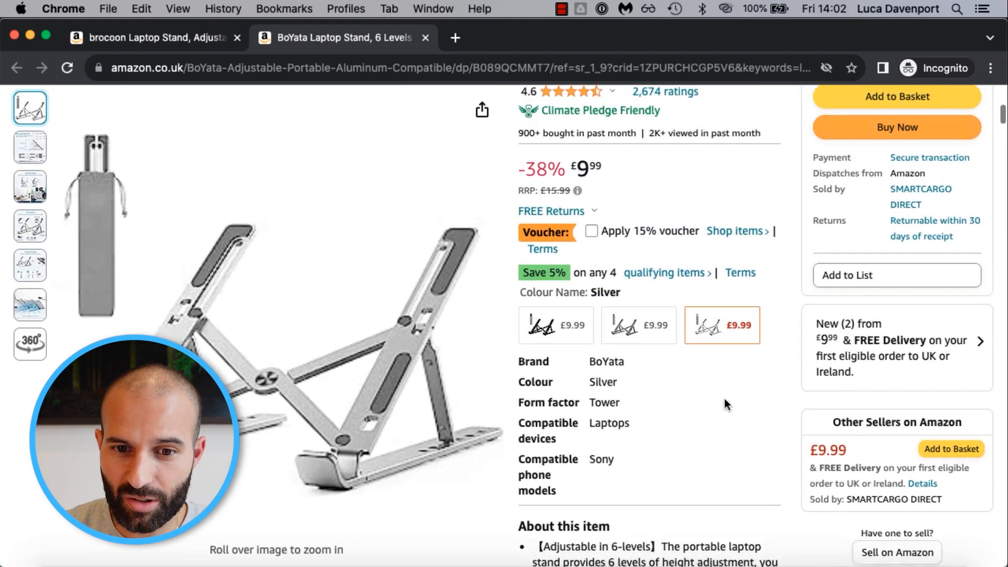
pyautogui.scroll(-3, 698, 367)
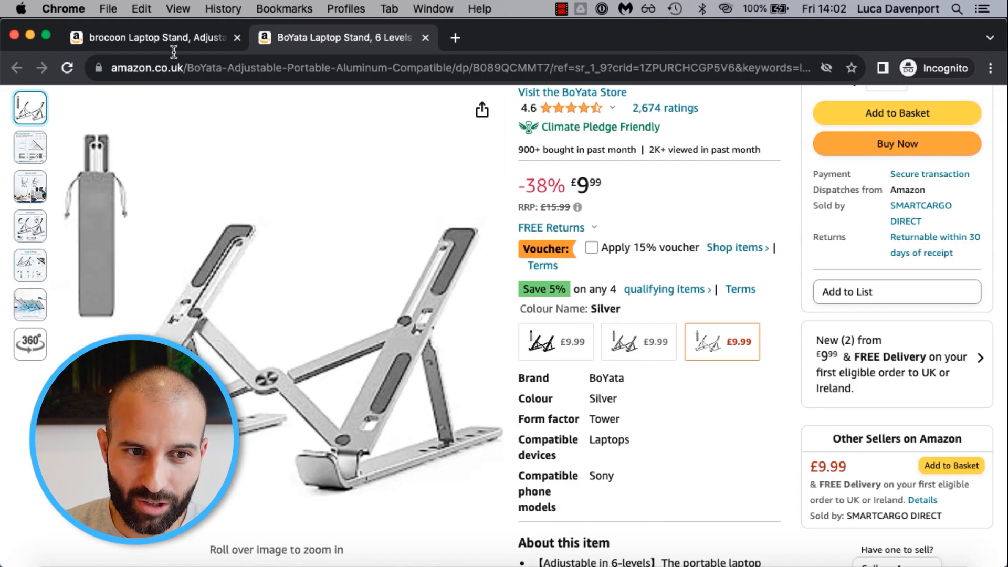
pyautogui.click(169, 42)
pyautogui.scroll(20, 663, 379)
pyautogui.scroll(-6, 663, 380)
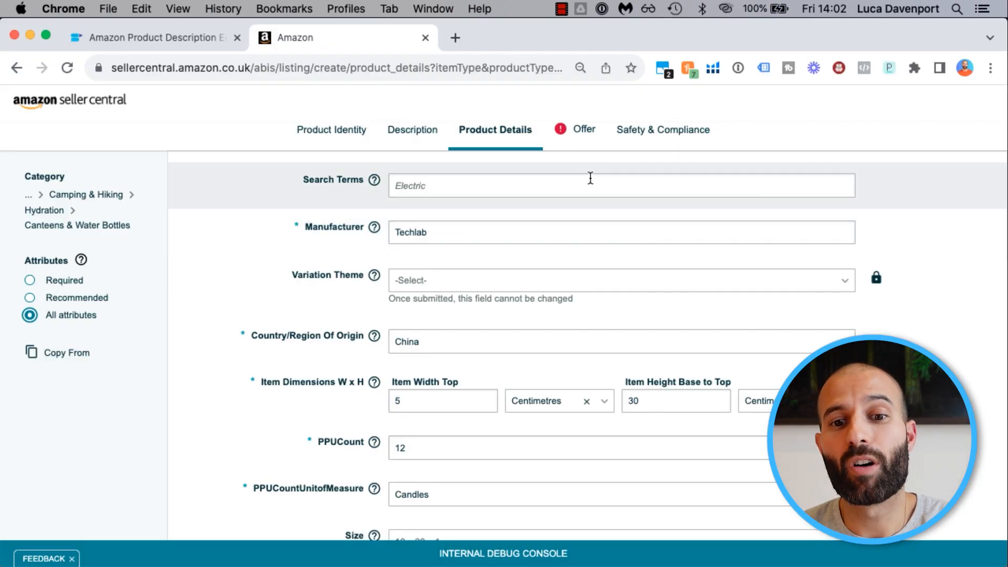
# Open the listing's offer details and set the seller SKU to WB-750ML-RED
pyautogui.click(586, 132)
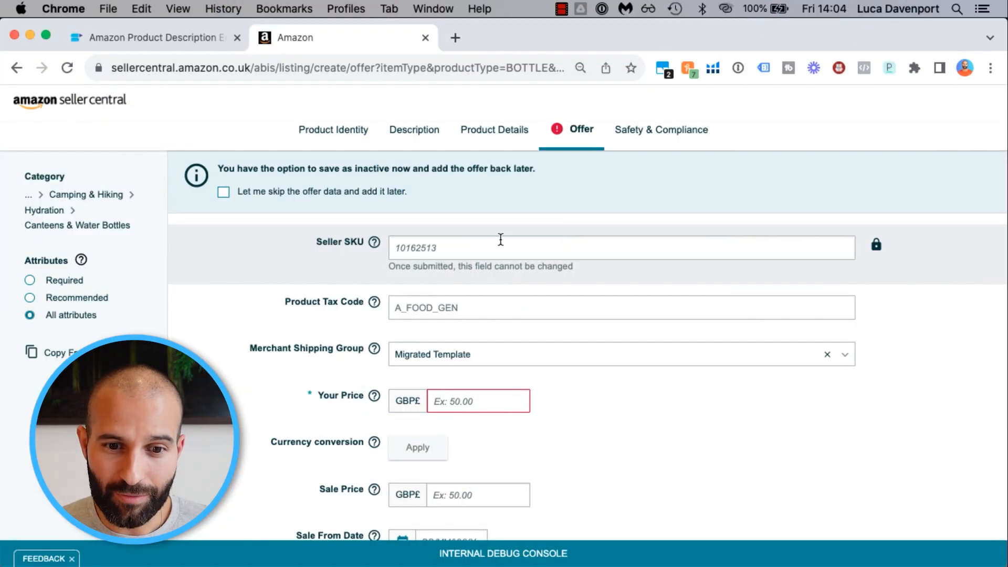
pyautogui.click(501, 241)
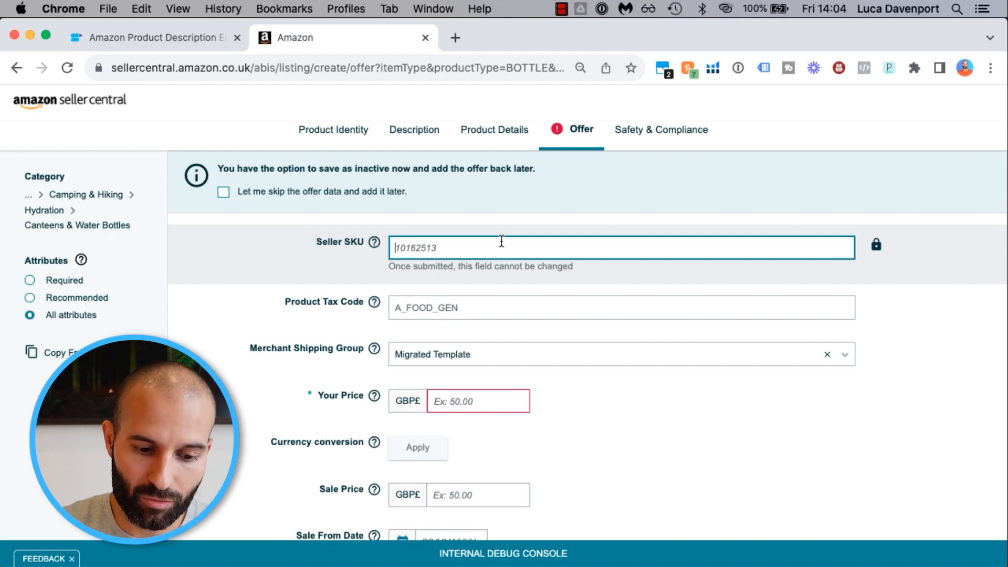
pyautogui.write('WB-750ML-RED')
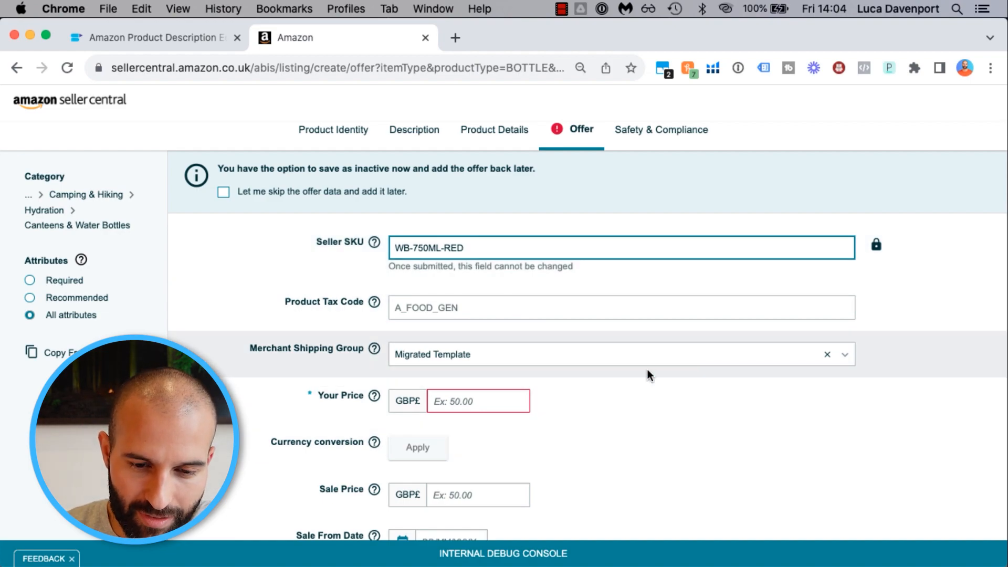
# Set the offer's own price to GBP 19.99
pyautogui.scroll(-3, 647, 369)
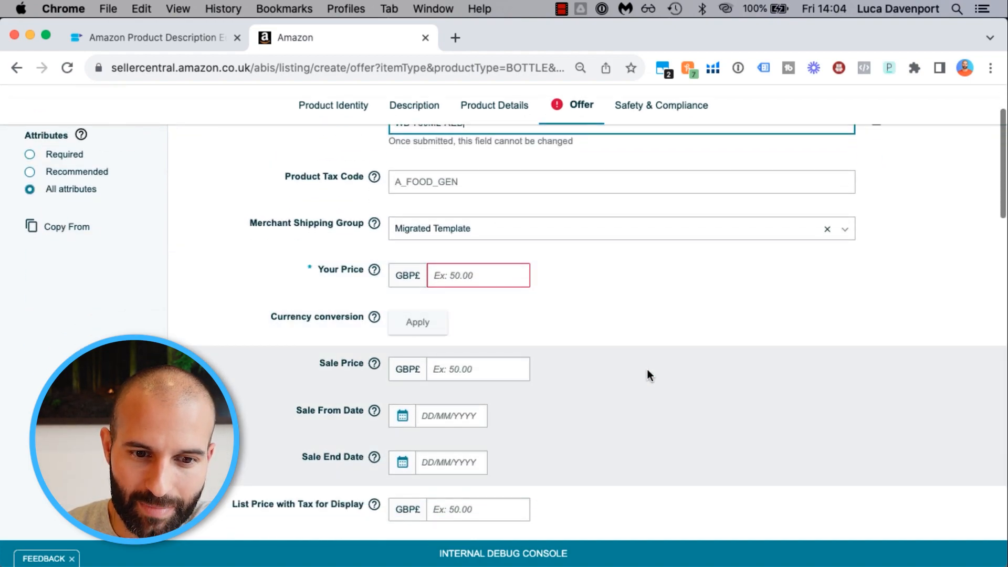
pyautogui.click(497, 282)
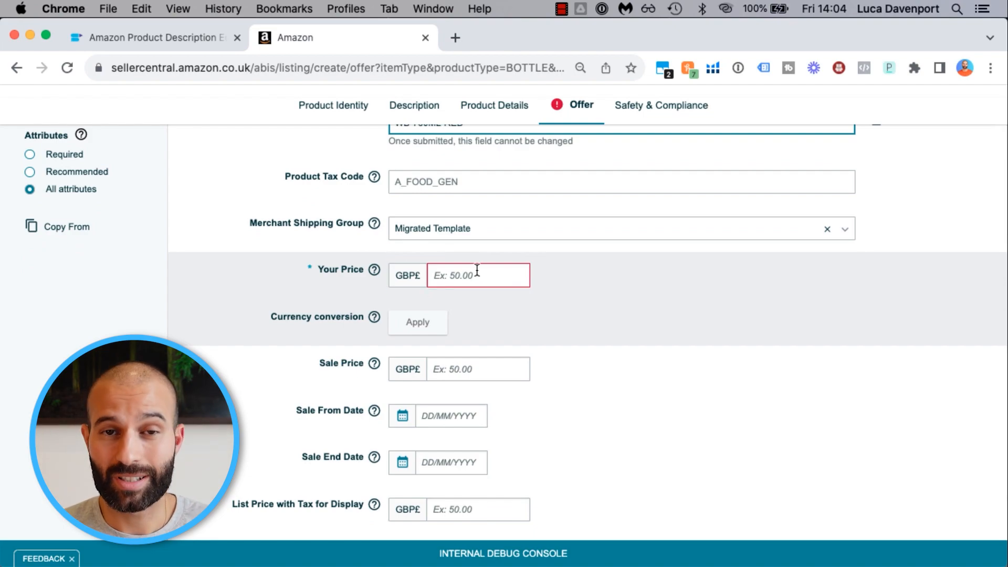
pyautogui.click(477, 270)
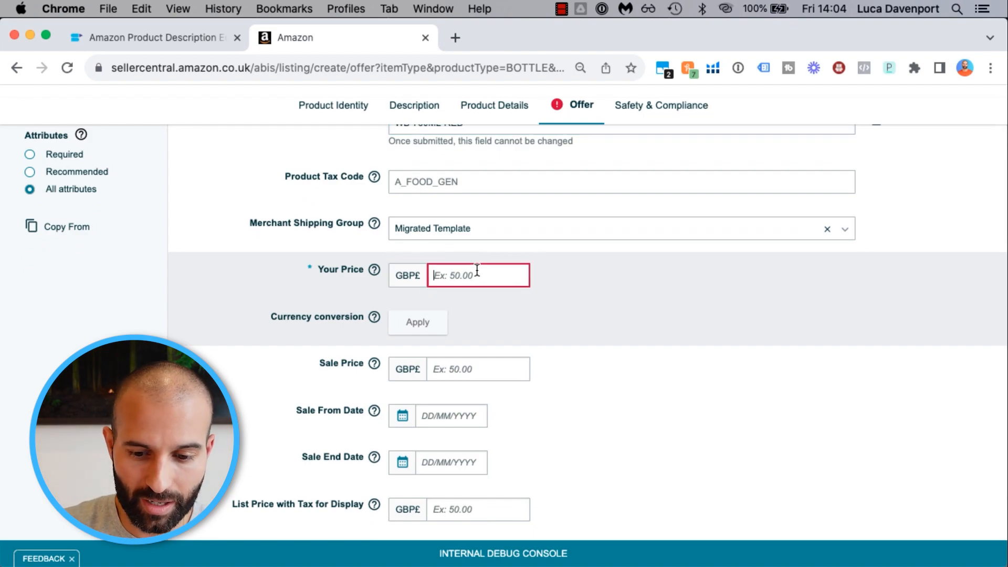
pyautogui.write('19.99')
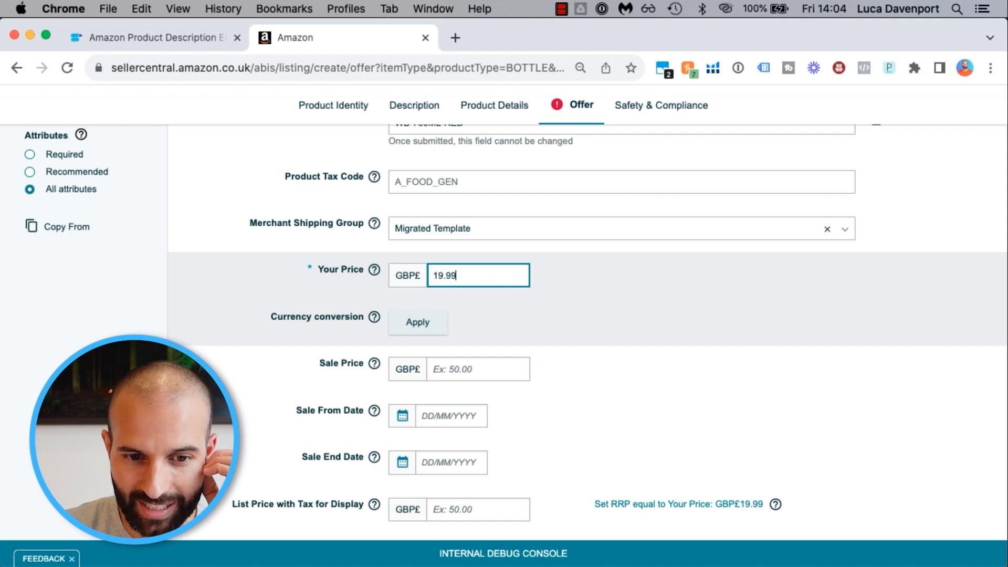
# Try a sale price of GBP 15.99 and clear it again
pyautogui.scroll(-3, 663, 407)
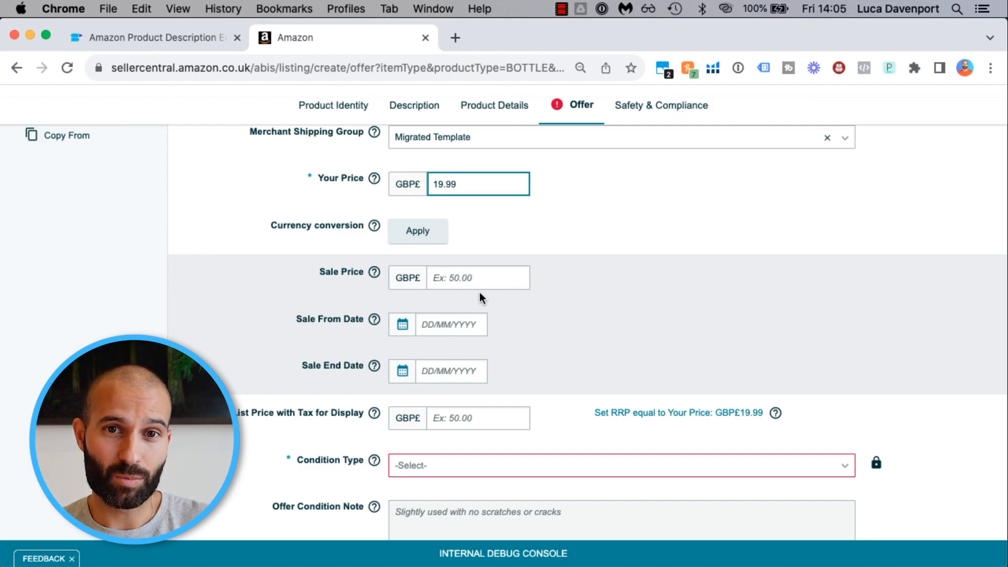
pyautogui.click(452, 278)
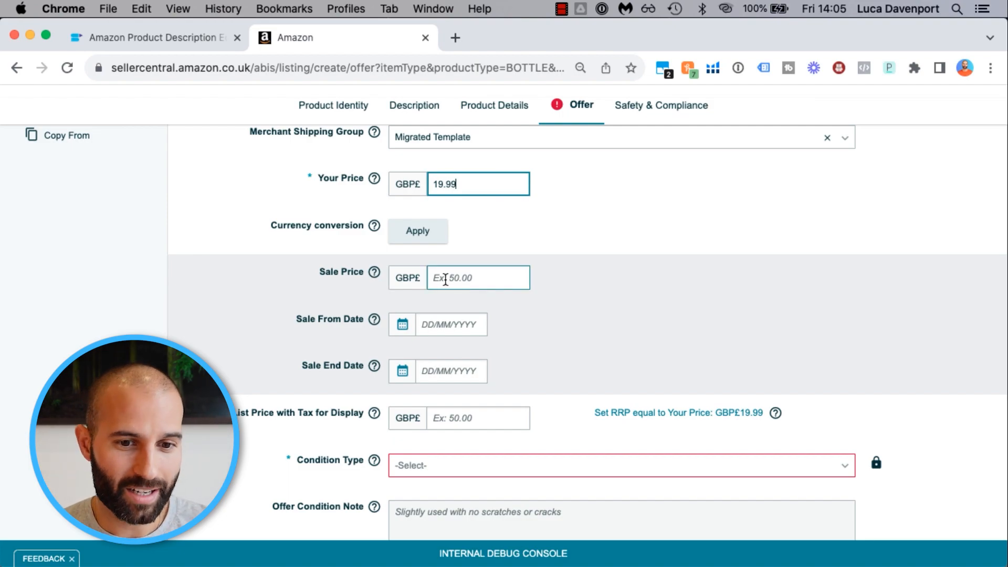
pyautogui.click(445, 279)
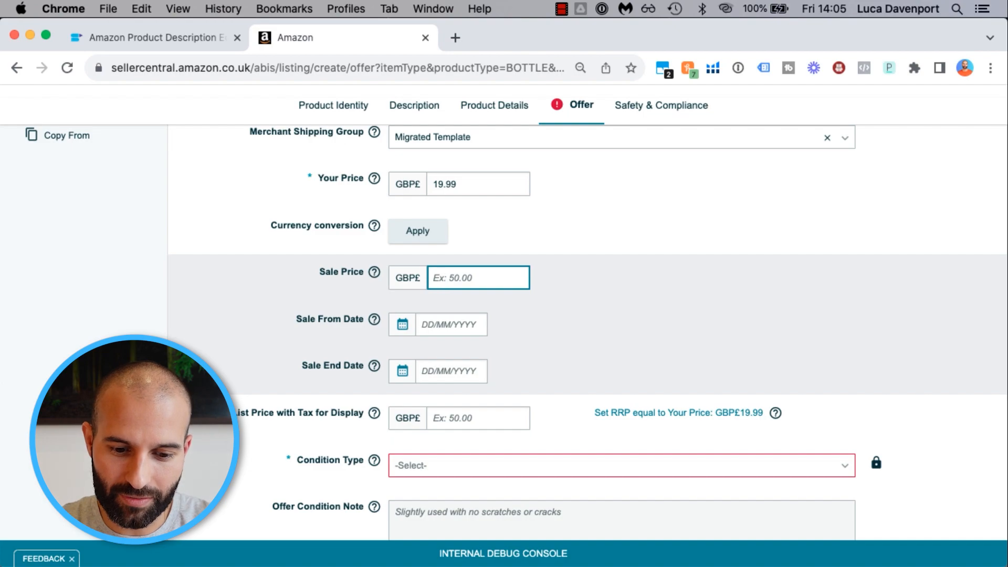
pyautogui.write('15.99')
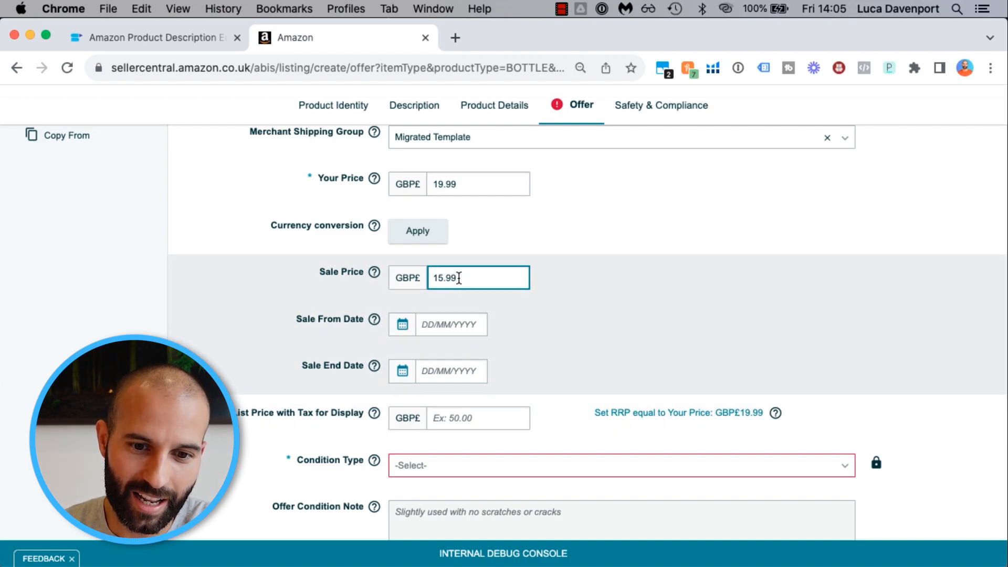
pyautogui.doubleClick(461, 275)
pyautogui.press('BackSpace')
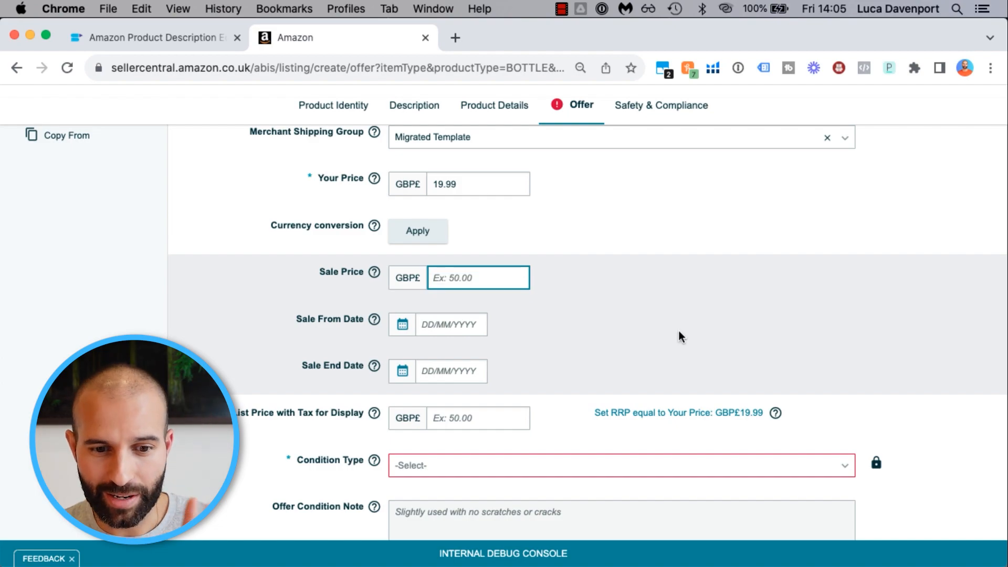
# Set the offer's condition type to New
pyautogui.scroll(-5, 679, 332)
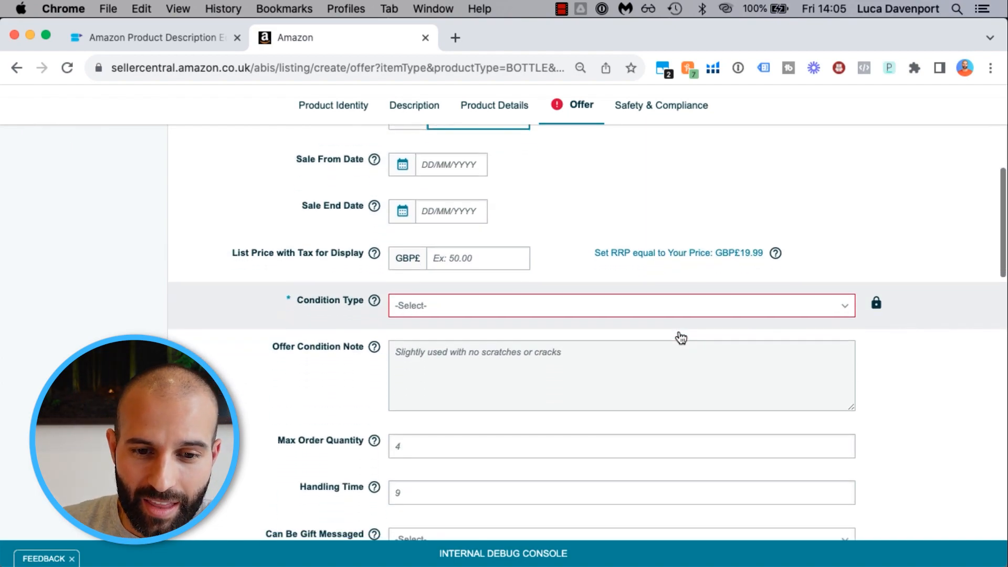
pyautogui.click(675, 307)
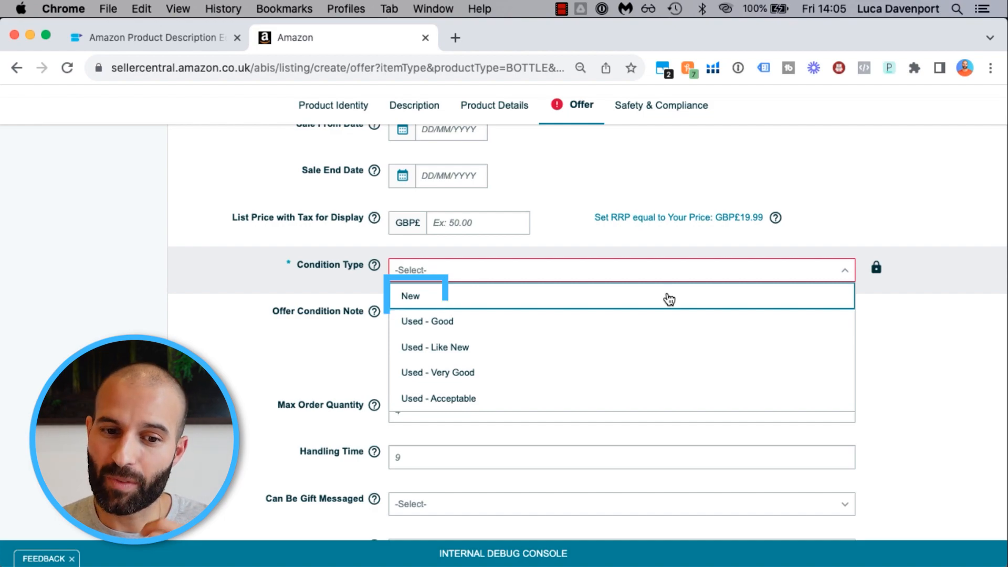
pyautogui.click(668, 297)
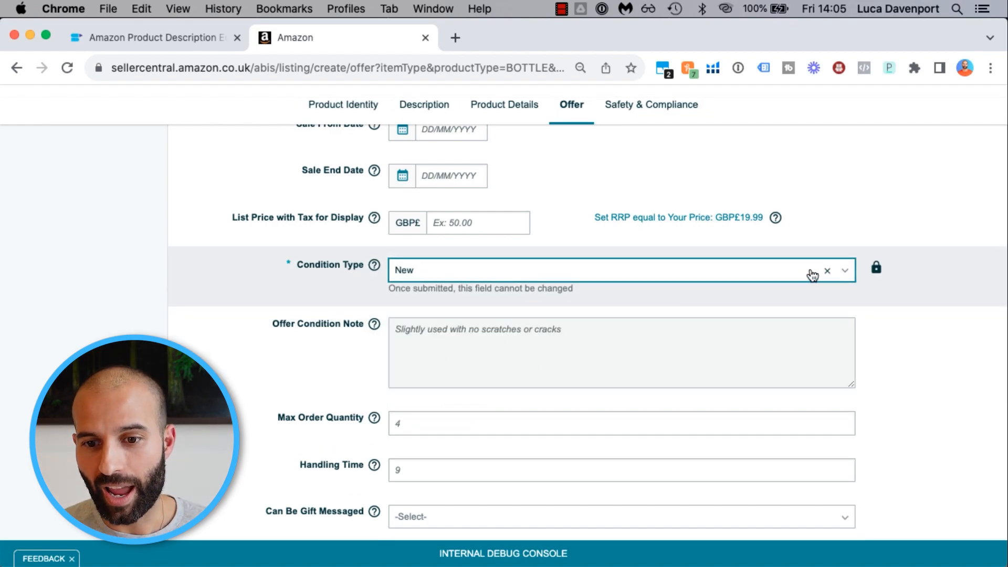
# Try the condition type Used - Like New and return it to New
pyautogui.click(828, 272)
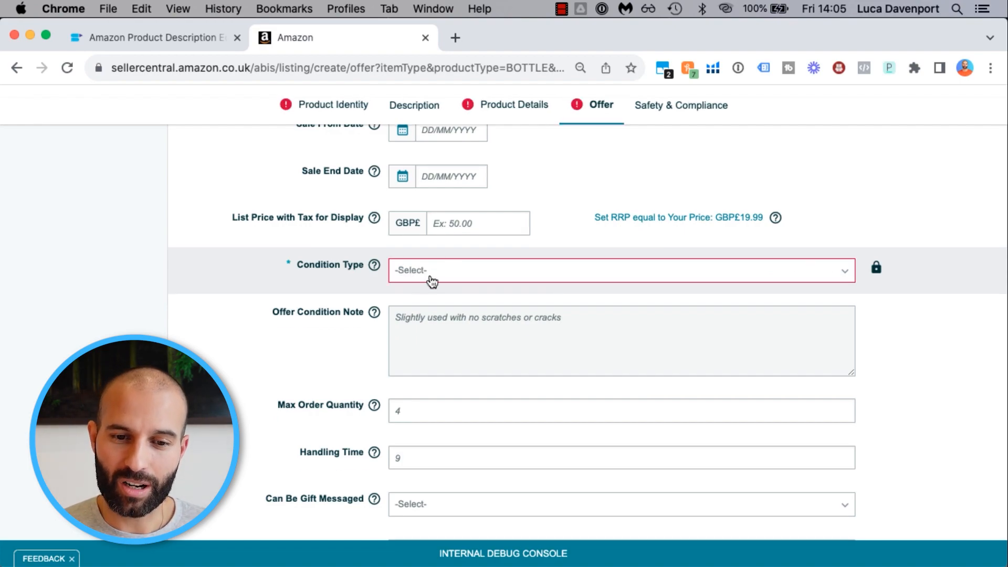
pyautogui.click(468, 280)
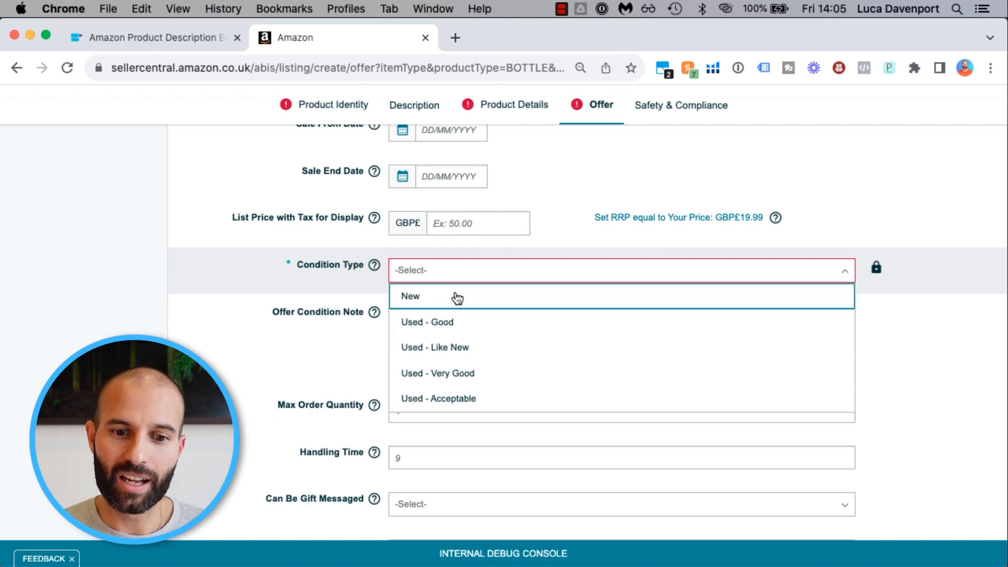
pyautogui.click(450, 352)
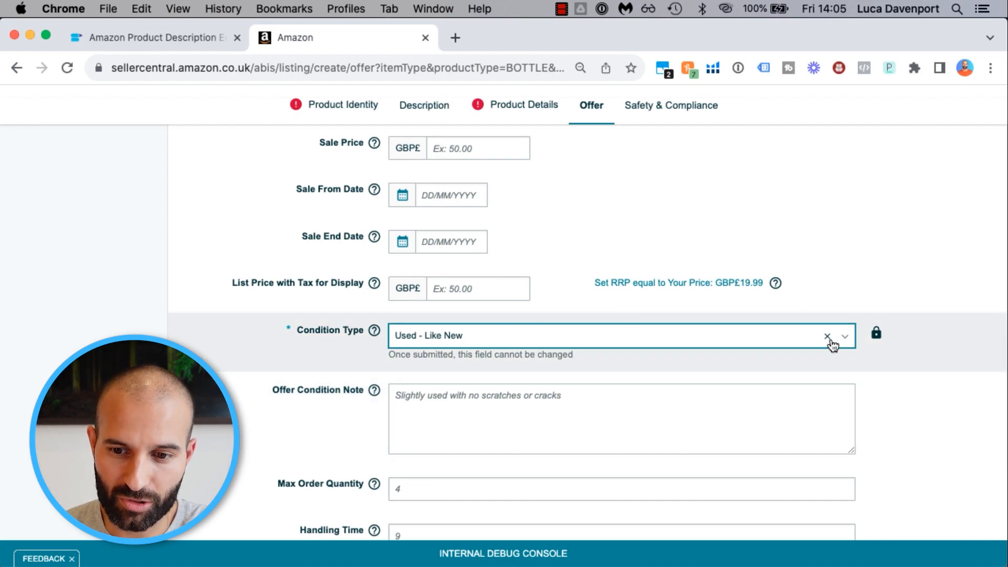
pyautogui.scroll(-5, 793, 341)
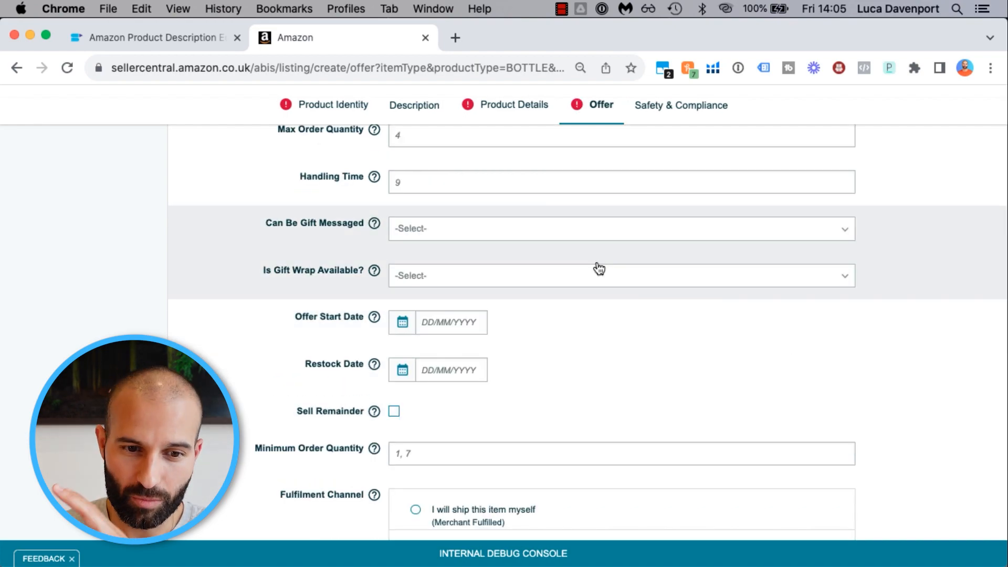
pyautogui.scroll(3, 603, 274)
pyautogui.scroll(-3, 922, 340)
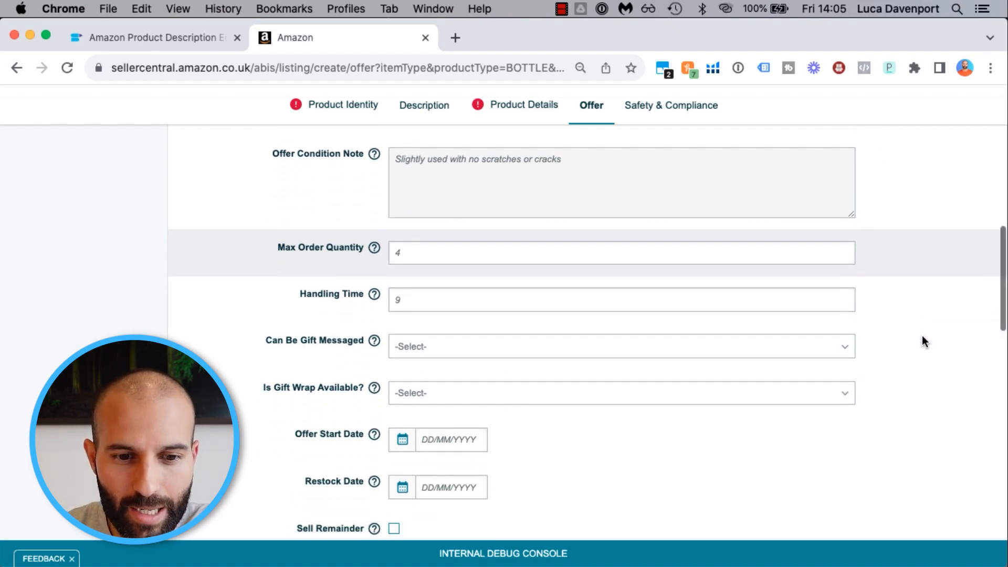
# Set the max order quantity to 20
pyautogui.click(507, 175)
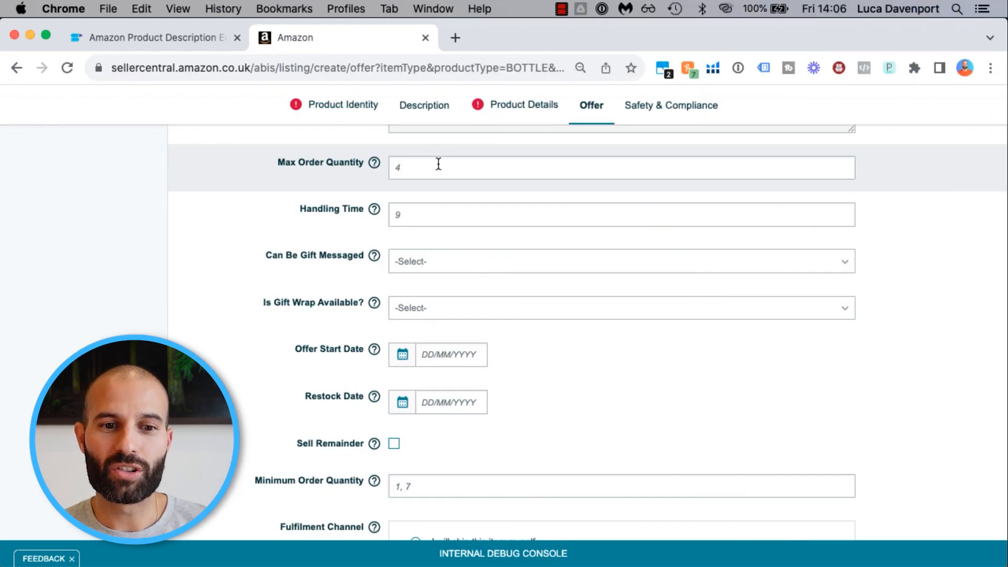
pyautogui.click(439, 164)
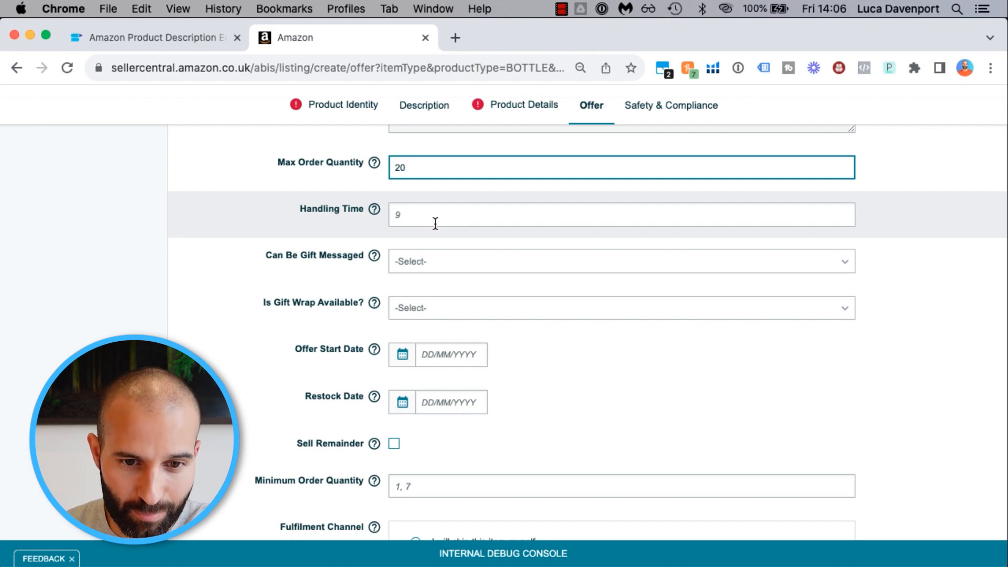
# Set both the gift message option and gift wrap availability to Yes
pyautogui.scroll(-2, 435, 223)
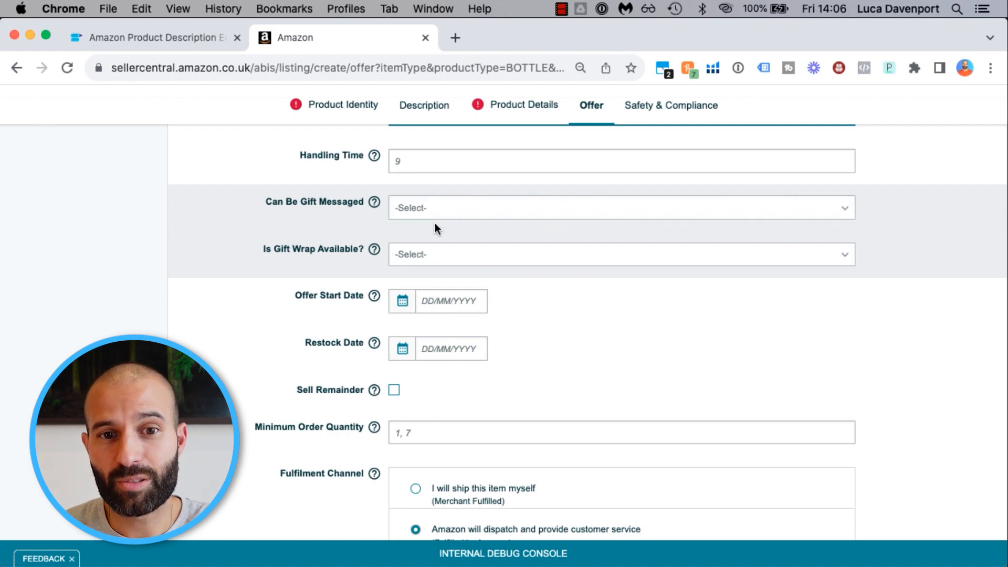
pyautogui.click(437, 209)
pyautogui.click(431, 230)
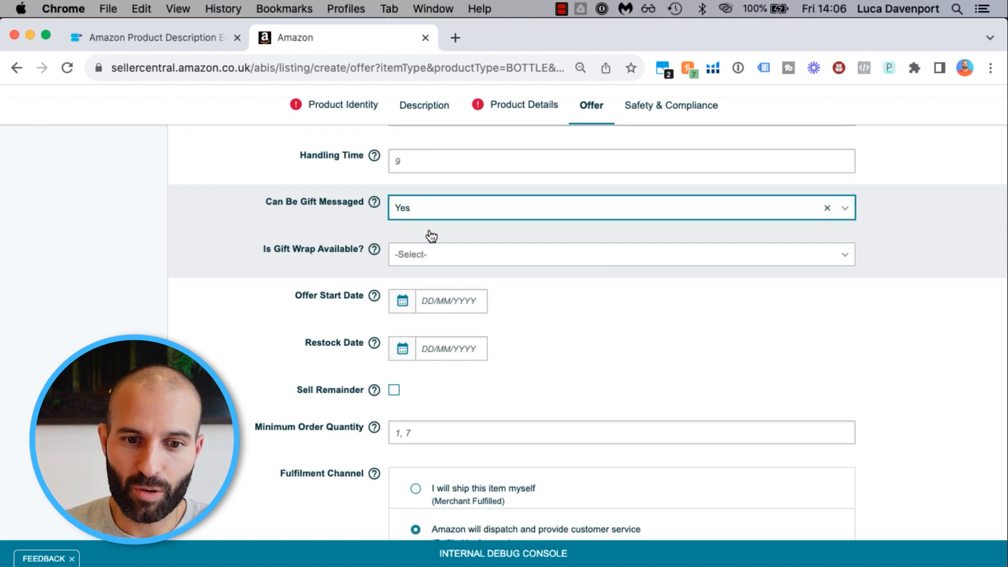
pyautogui.click(445, 259)
pyautogui.click(444, 280)
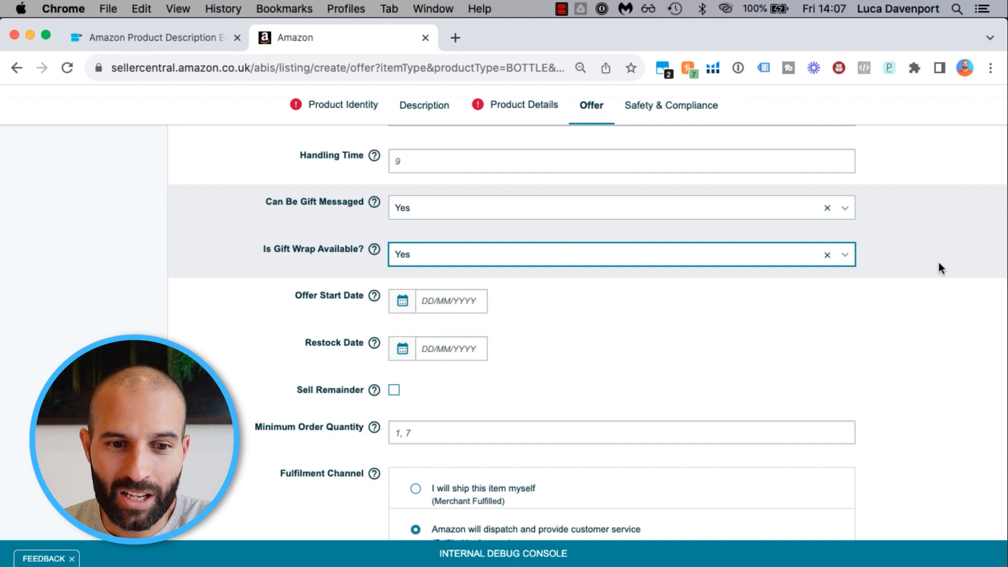
# Review the offer's remaining fields: start date, restock date, sell remainder, minimum order quantity and fulfilment channel
pyautogui.scroll(-1, 696, 316)
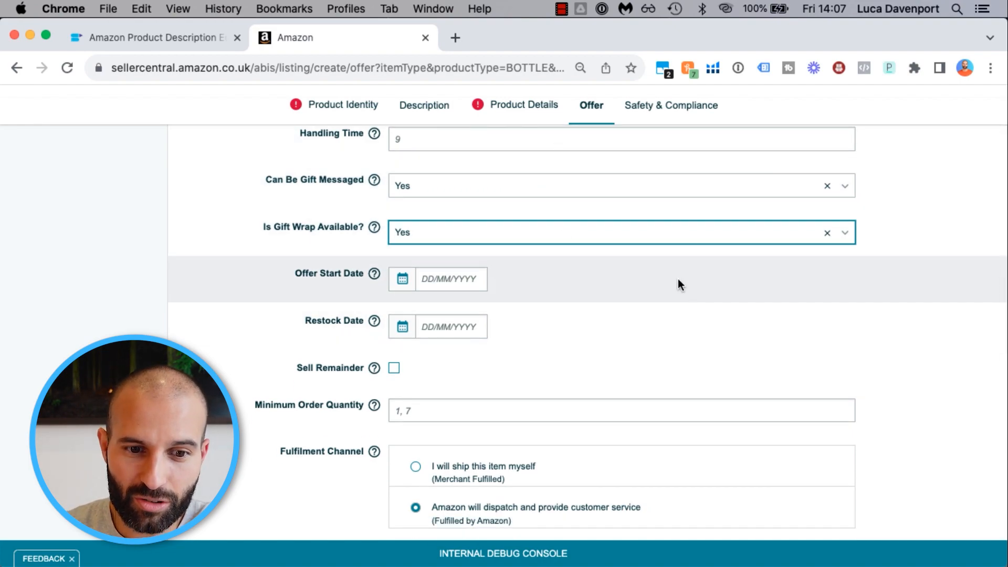
pyautogui.scroll(-4, 678, 279)
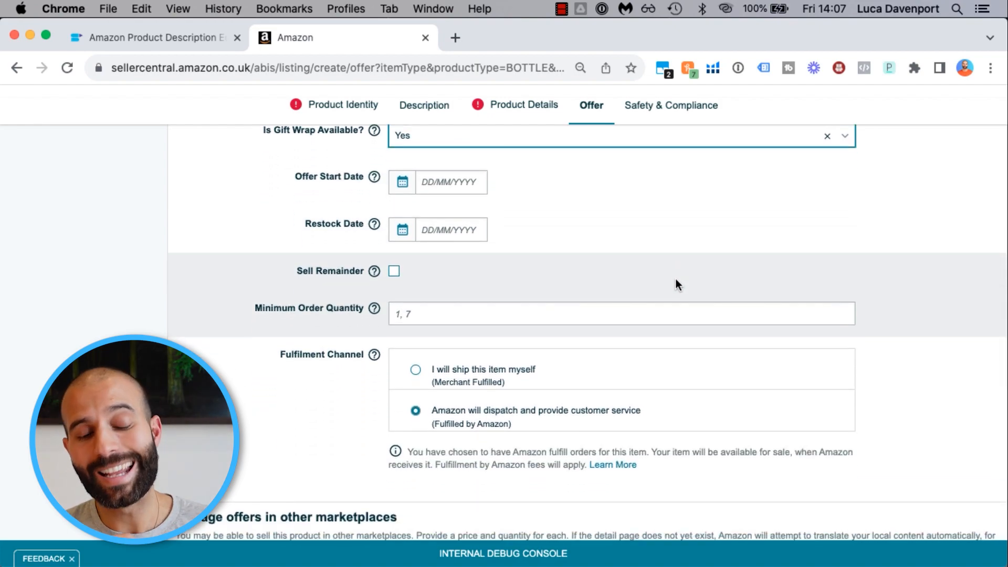
pyautogui.click(543, 312)
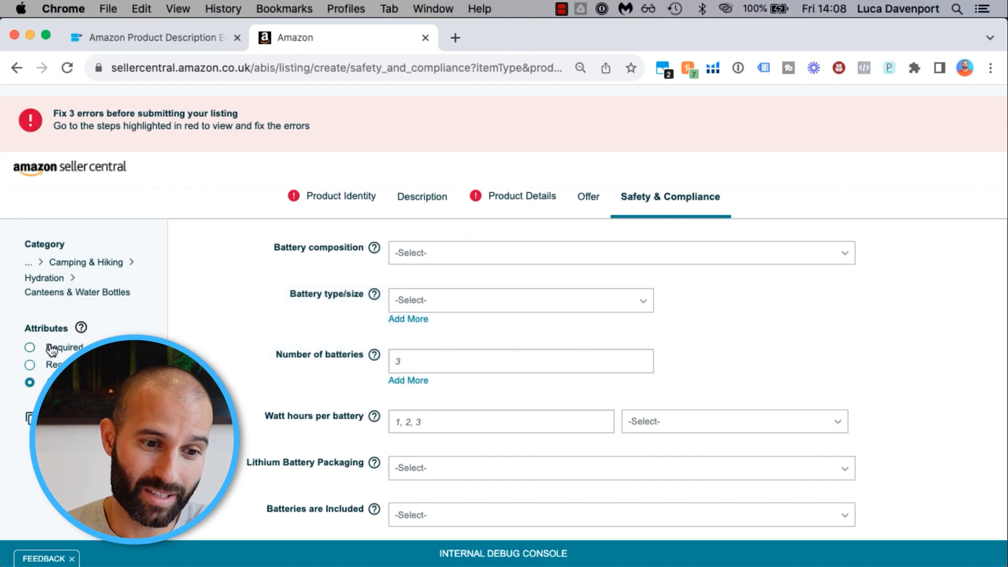
# Limit the listing form to Required attributes and return it to All attributes
pyautogui.click(54, 349)
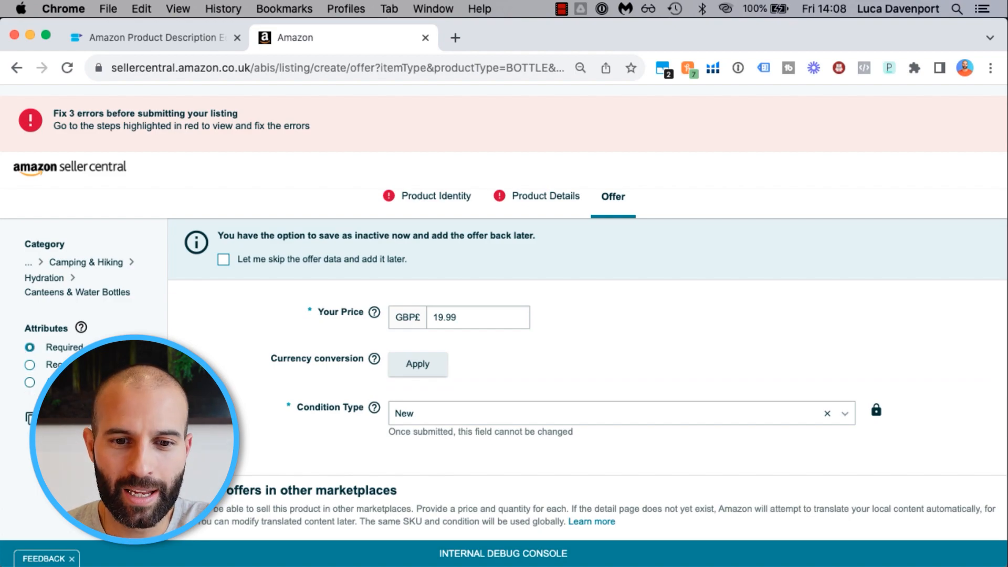
pyautogui.click(30, 382)
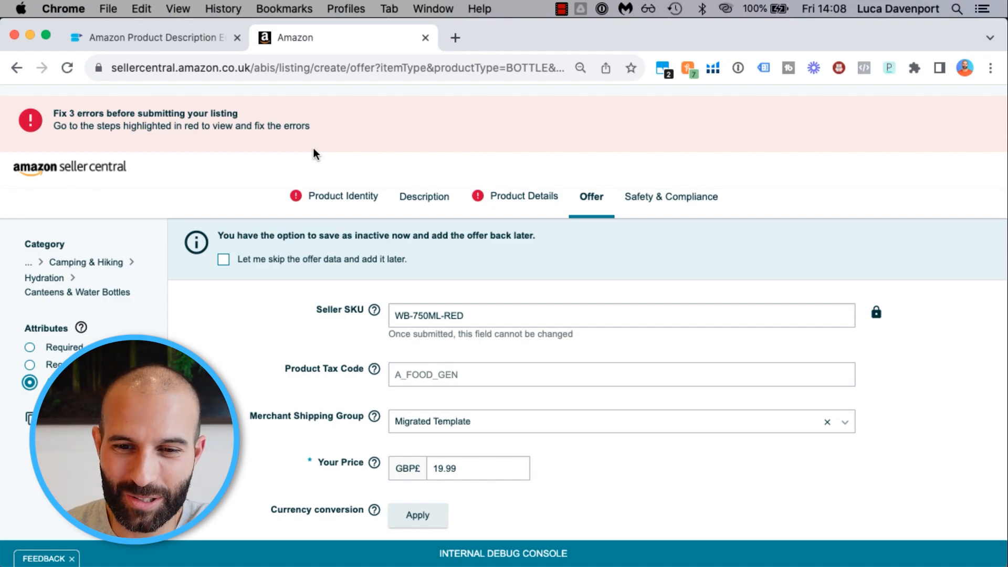
# Examine the Safety & Compliance fields, from the battery details to the dangerous goods regulations and GHS pictograms
pyautogui.click(657, 199)
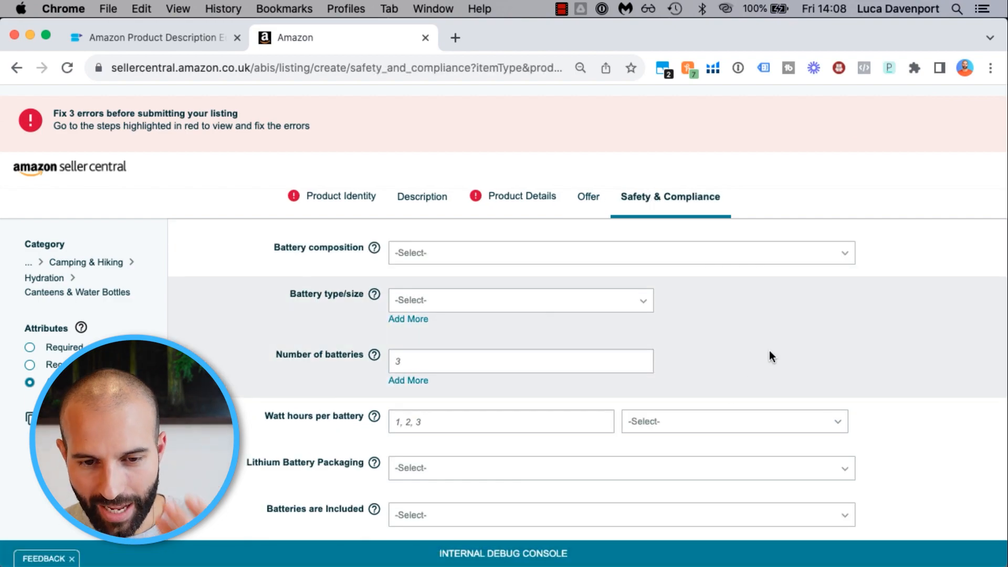
pyautogui.scroll(-4, 769, 351)
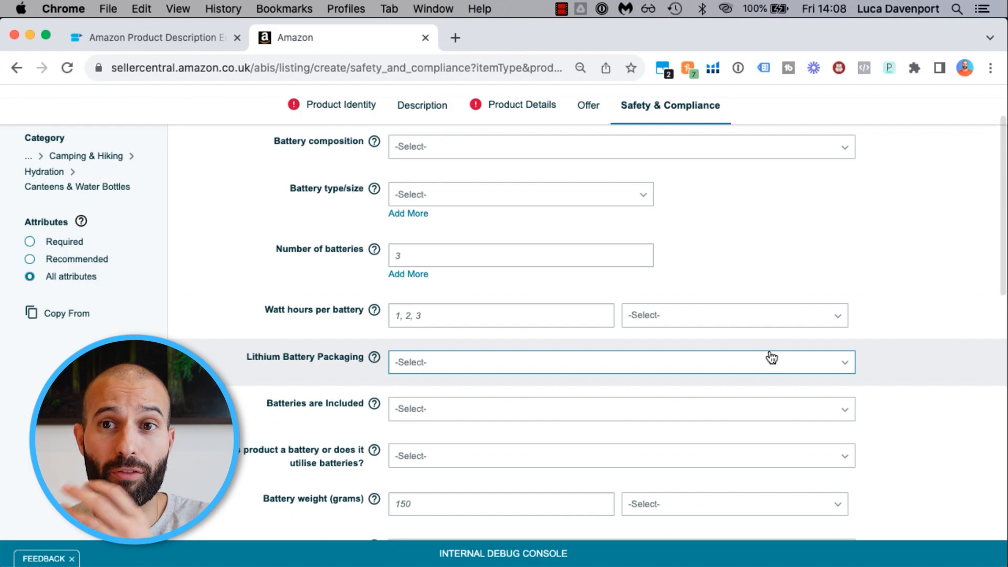
pyautogui.scroll(4, 771, 357)
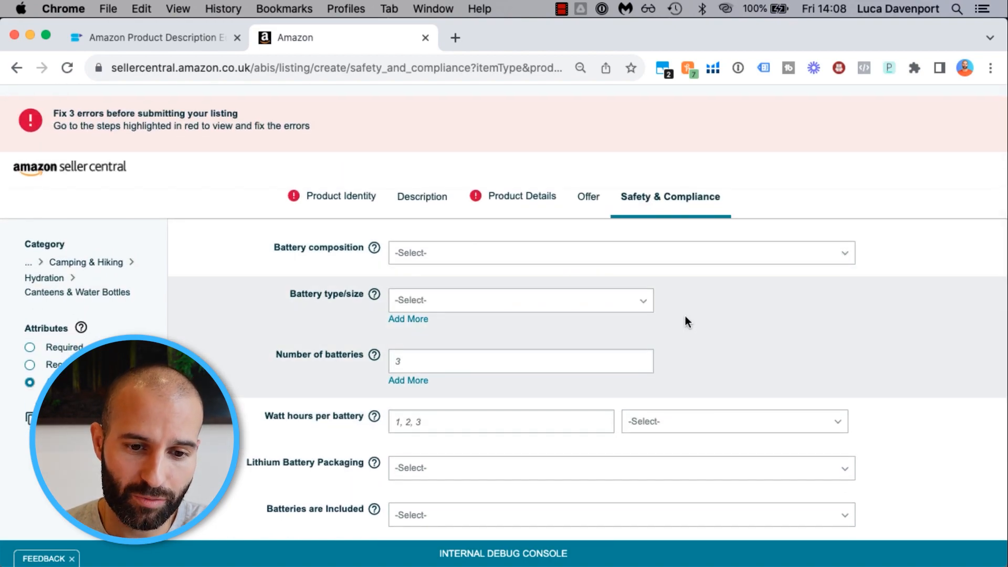
pyautogui.scroll(-5, 686, 319)
pyautogui.scroll(-10, 687, 323)
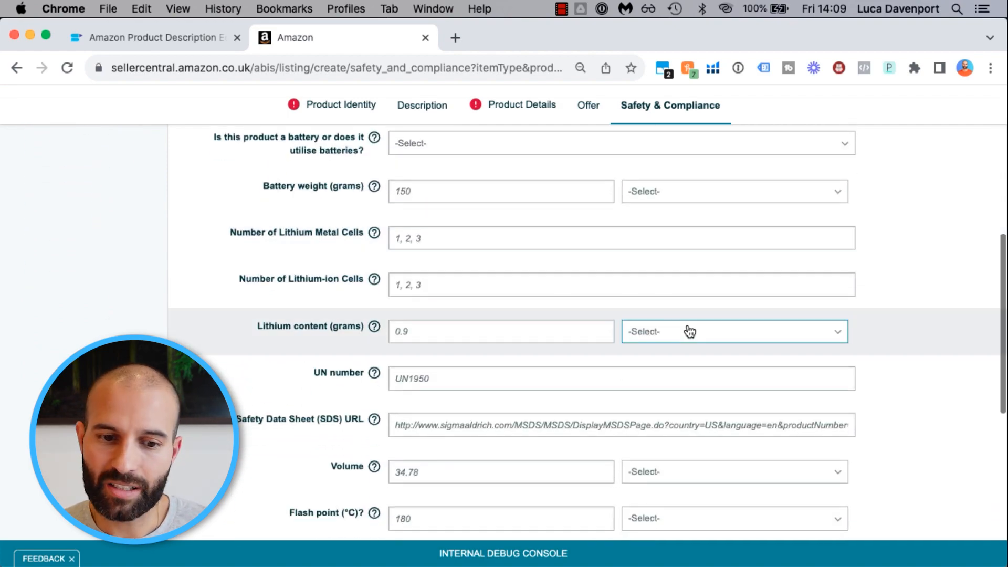
pyautogui.scroll(-7, 688, 325)
pyautogui.scroll(-2, 689, 332)
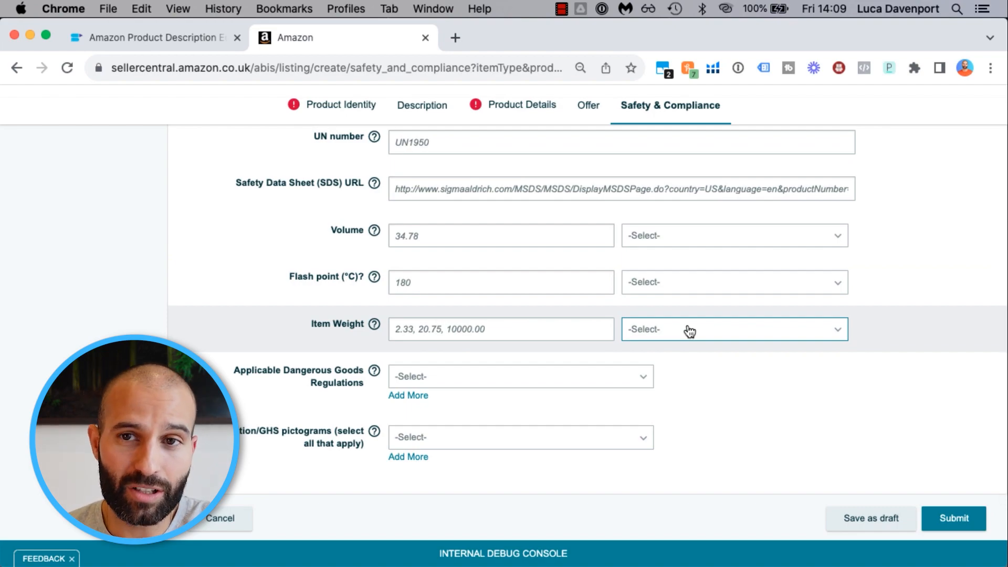
pyautogui.scroll(20, 690, 331)
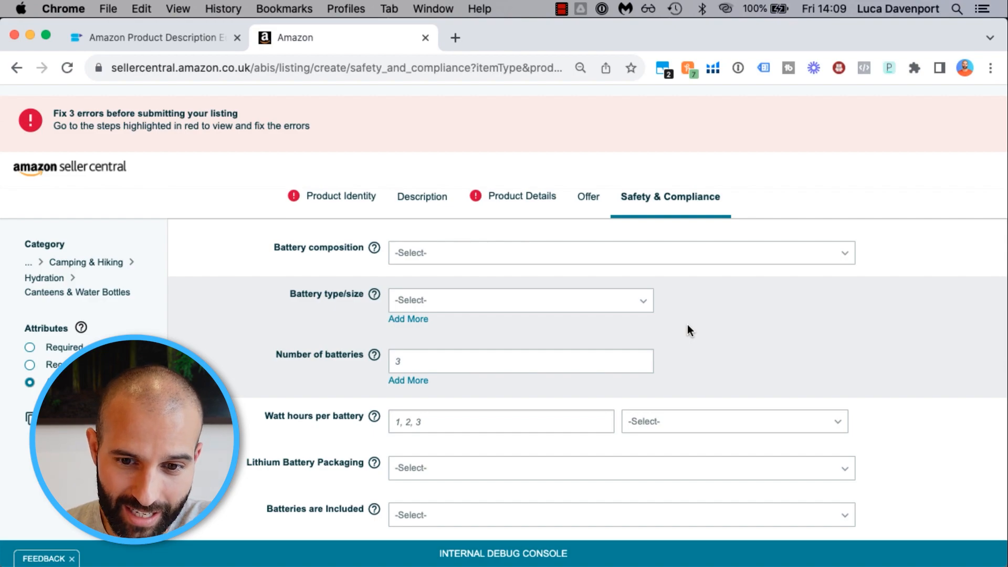
pyautogui.scroll(-20, 687, 323)
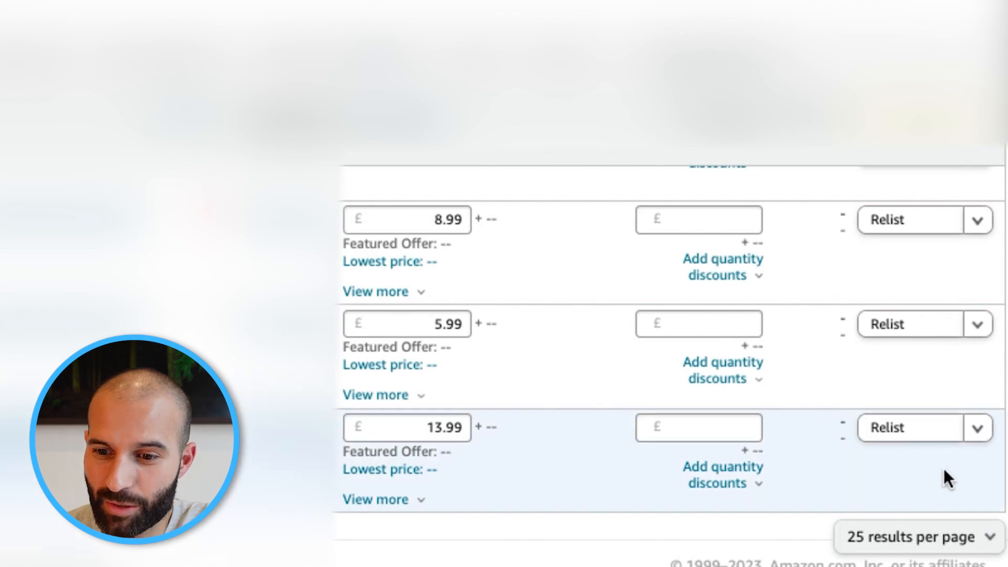
# Open the additional actions for the last inventory listing, the one priced at £13.99
pyautogui.click(972, 438)
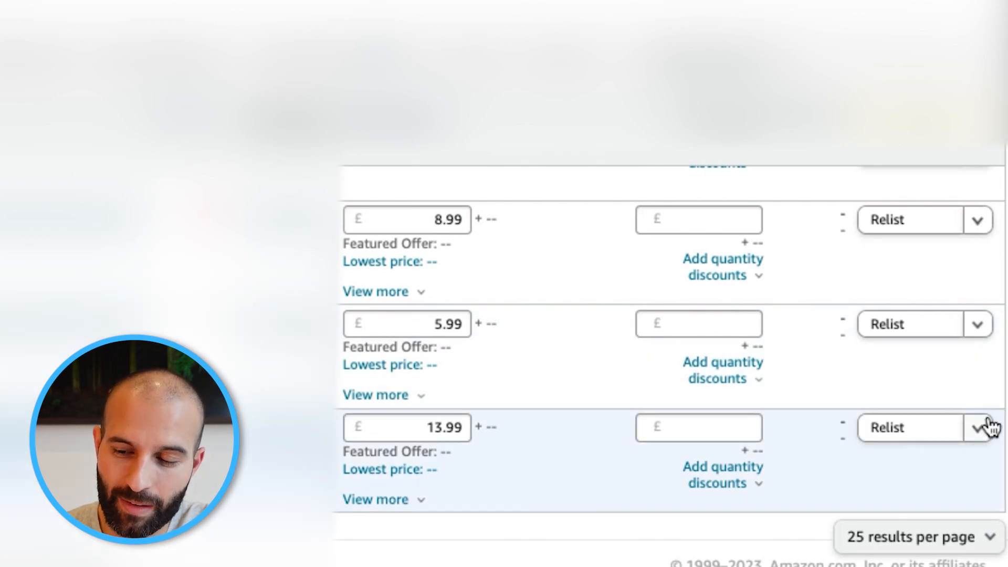
pyautogui.click(980, 429)
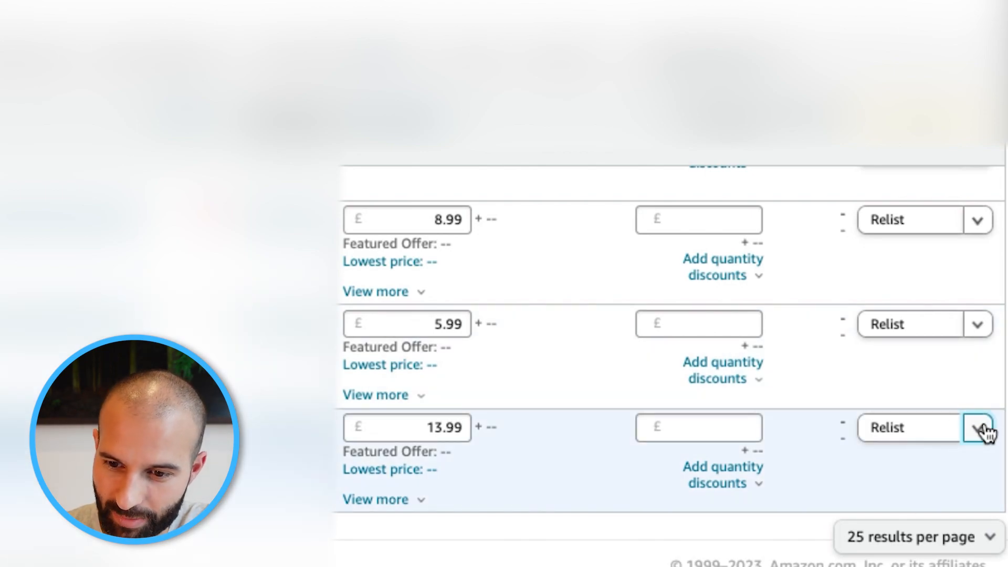